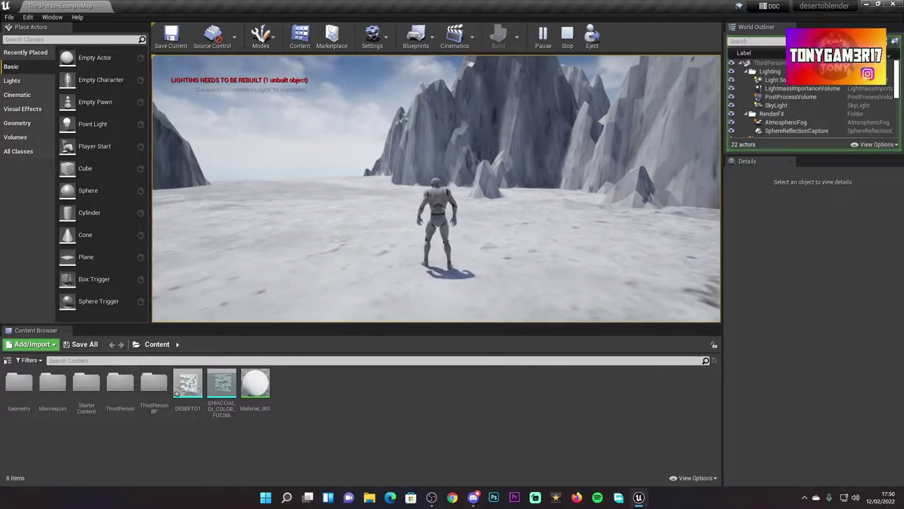
Run the character toward the mountains in a play session of the snowy level.
key(w)
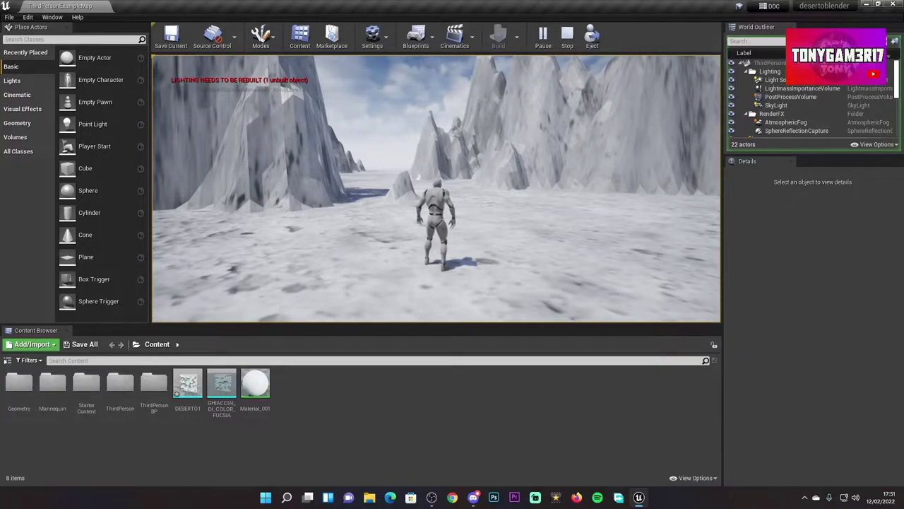
Stop the play session, select the DESERTO1 terrain and orbit to an angled overview of the peaks.
key(Escape)
click(242, 175)
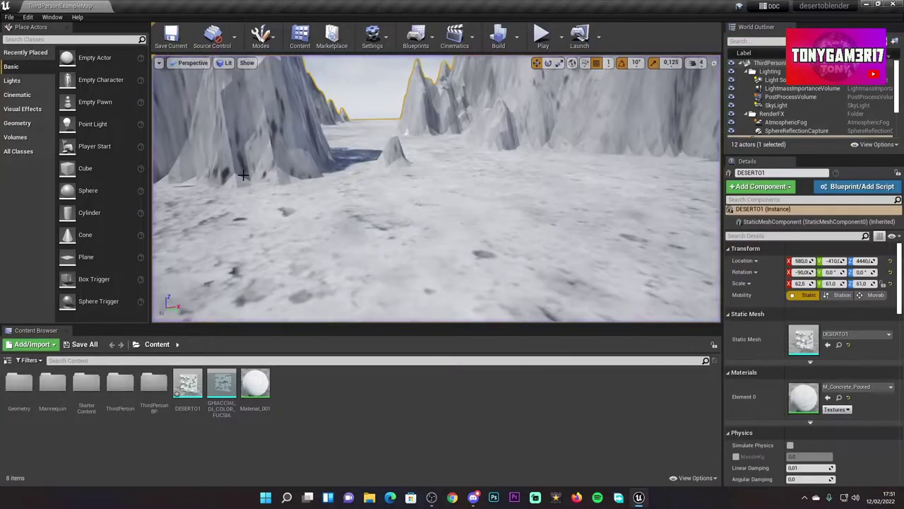
mouse_move(242, 175)
mouse_down()
mouse_move(349, 159)
mouse_move(400, 130)
mouse_move(337, 160)
mouse_up()
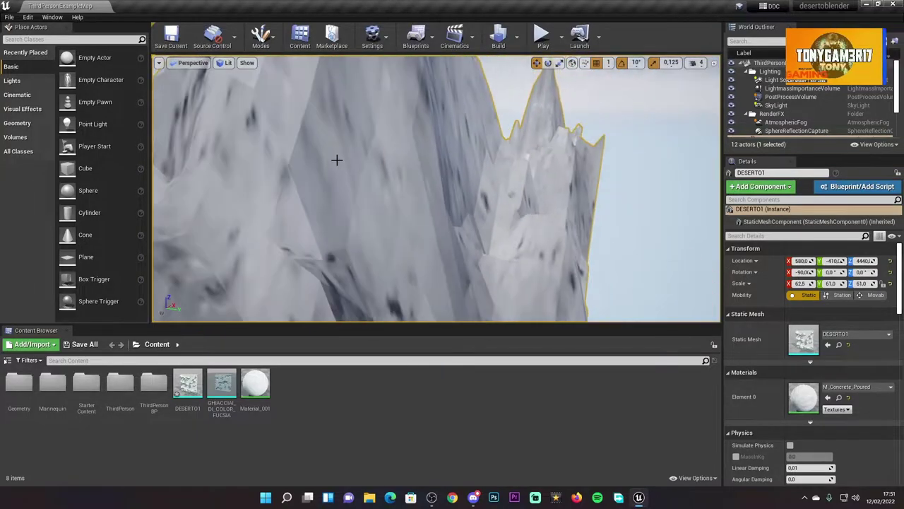
mouse_move(336, 161)
mouse_down()
mouse_move(313, 157)
mouse_move(398, 198)
mouse_move(467, 259)
mouse_up()
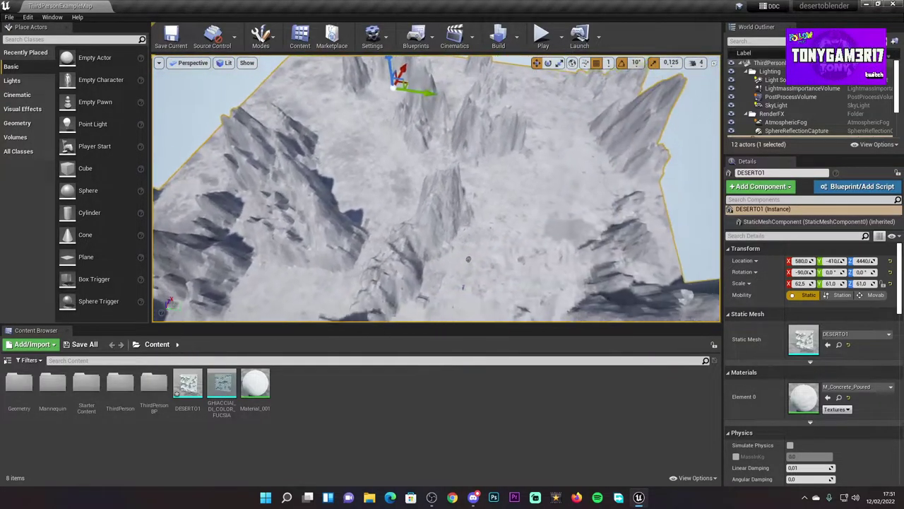
drag(468, 259, 426, 173)
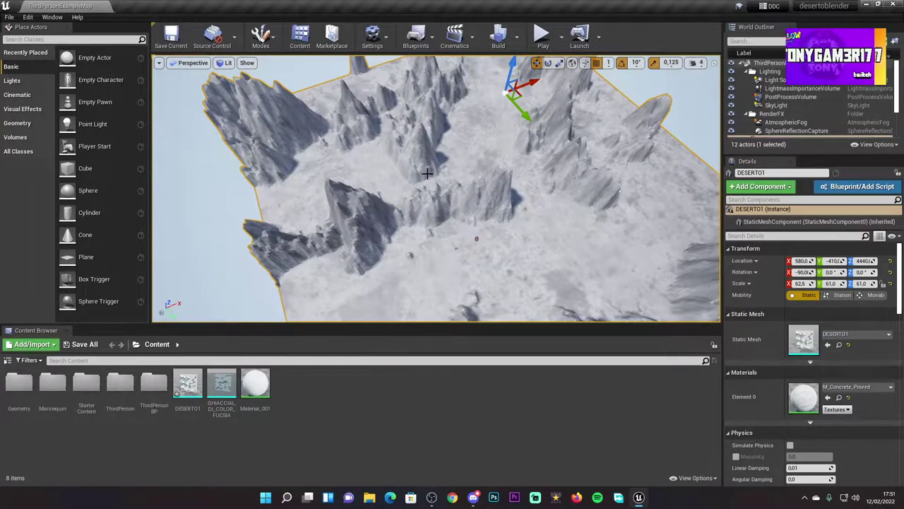
Bring up the DESERTO1 terrain's context menu of actions.
right_click(445, 188)
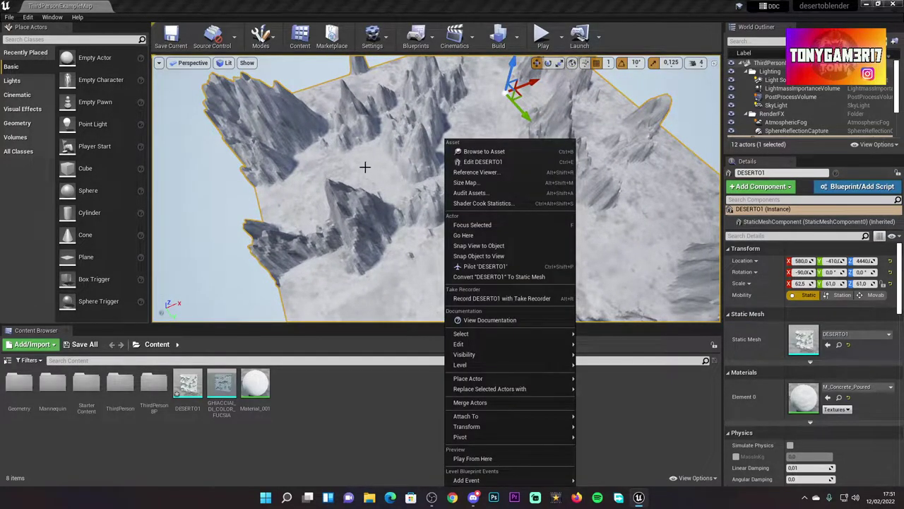
click(381, 186)
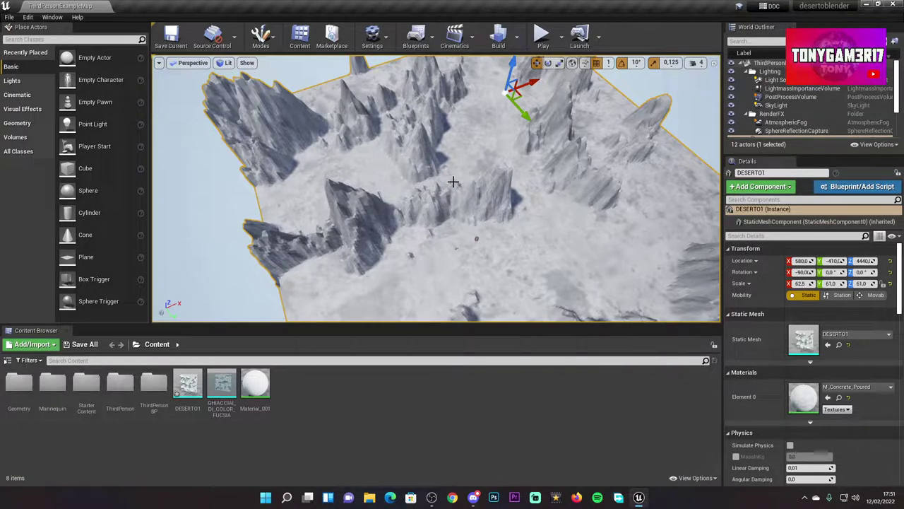
right_click(424, 203)
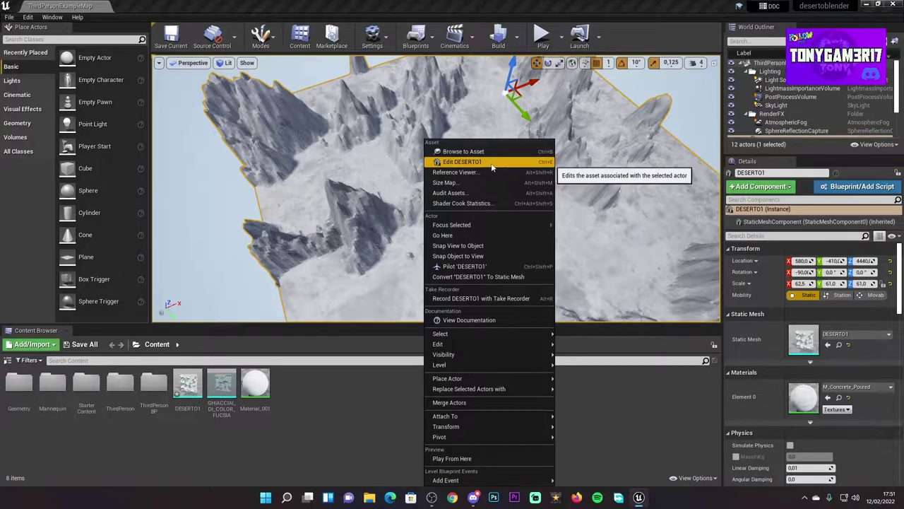
Open DESERTO1 in the Static Mesh editor and maximize its window.
click(463, 163)
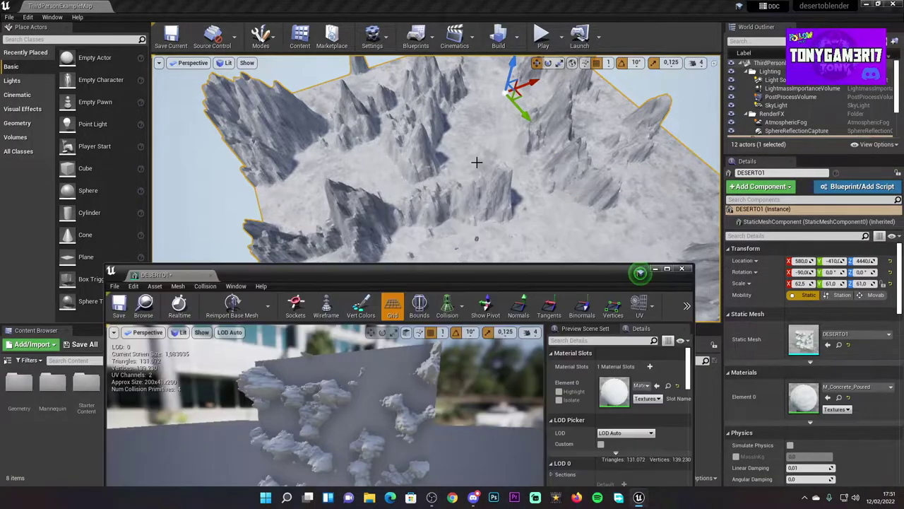
mouse_move(470, 274)
mouse_down()
mouse_move(447, 84)
mouse_move(533, 77)
mouse_up()
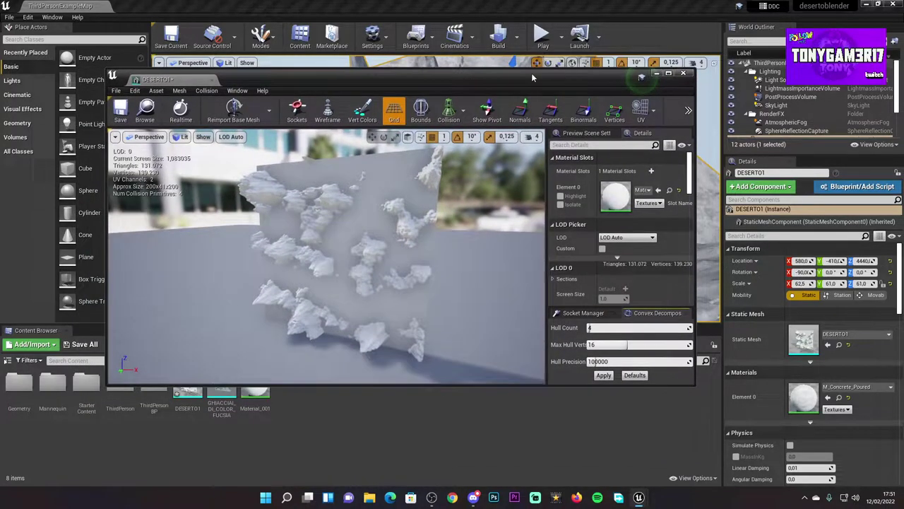
click(665, 74)
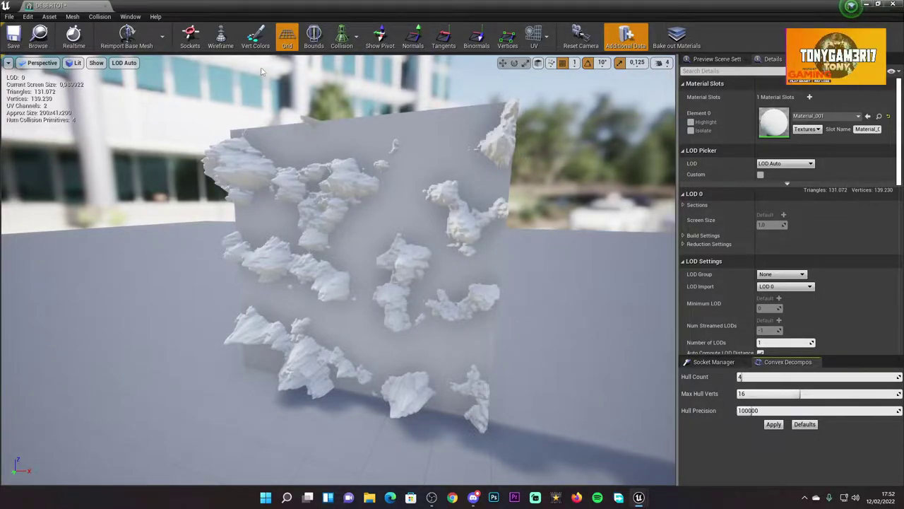
Dismiss the collision display options and widen the mesh preview area.
click(356, 45)
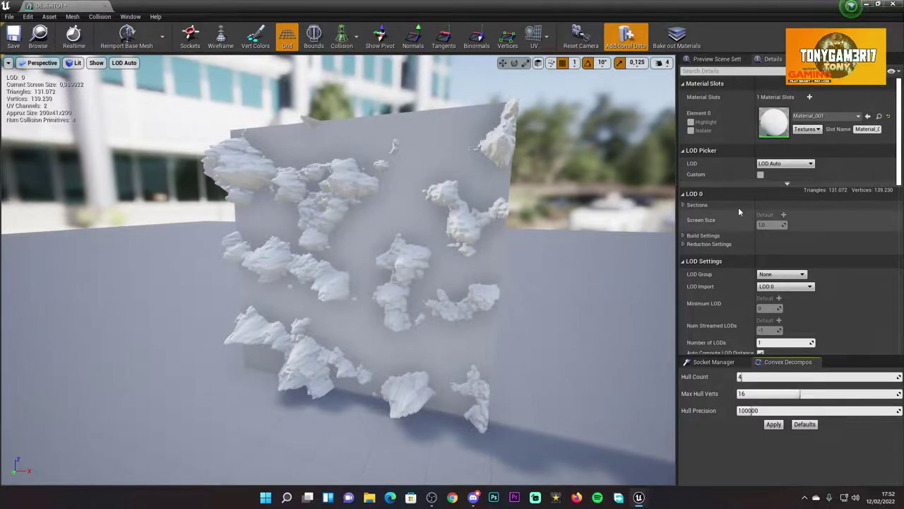
scroll(897, 133, down, 3)
scroll(890, 133, up, 1)
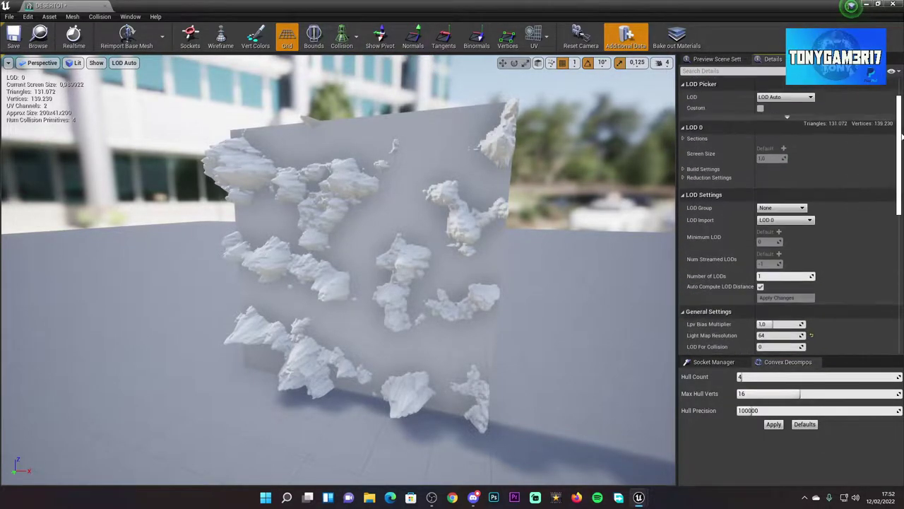
scroll(879, 134, up, 2)
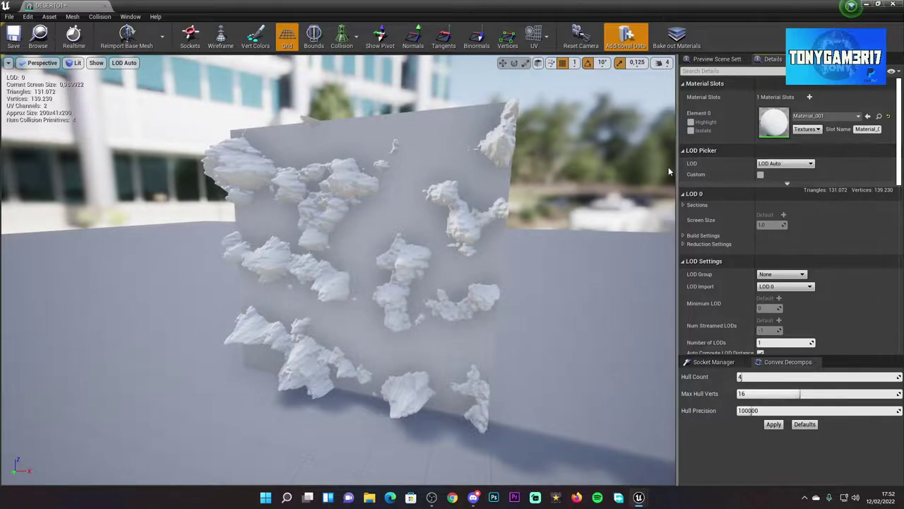
mouse_move(677, 167)
mouse_down()
mouse_move(746, 176)
mouse_move(654, 187)
mouse_up()
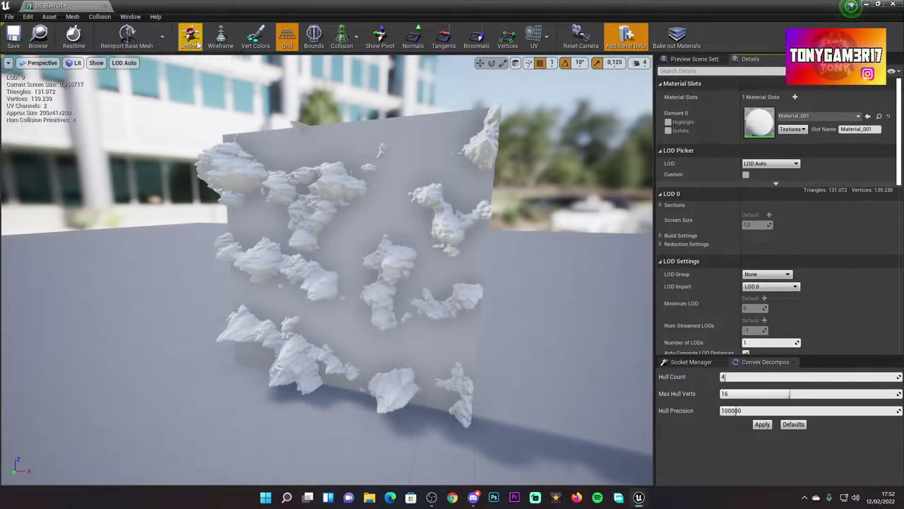
Add an 18DOP simplified collision to the DESERTO1 mesh from the Collision menu.
click(48, 16)
click(48, 16)
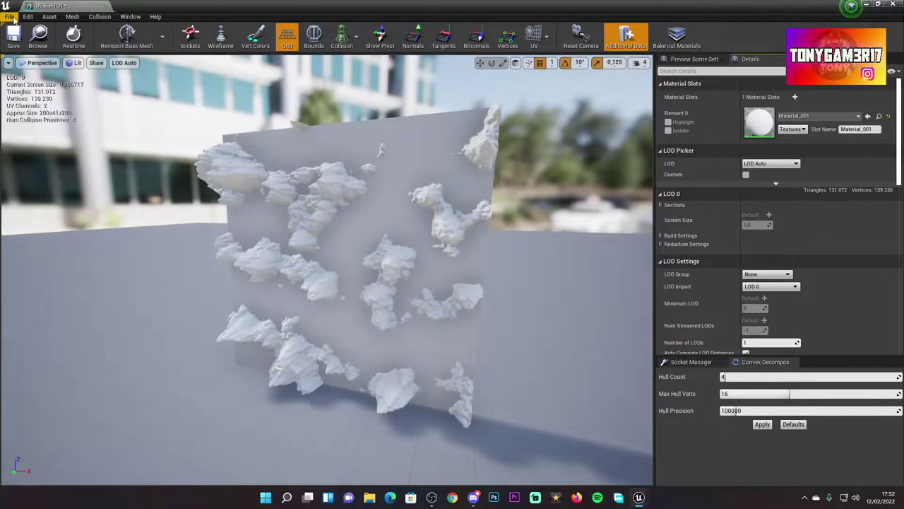
click(9, 16)
click(9, 16)
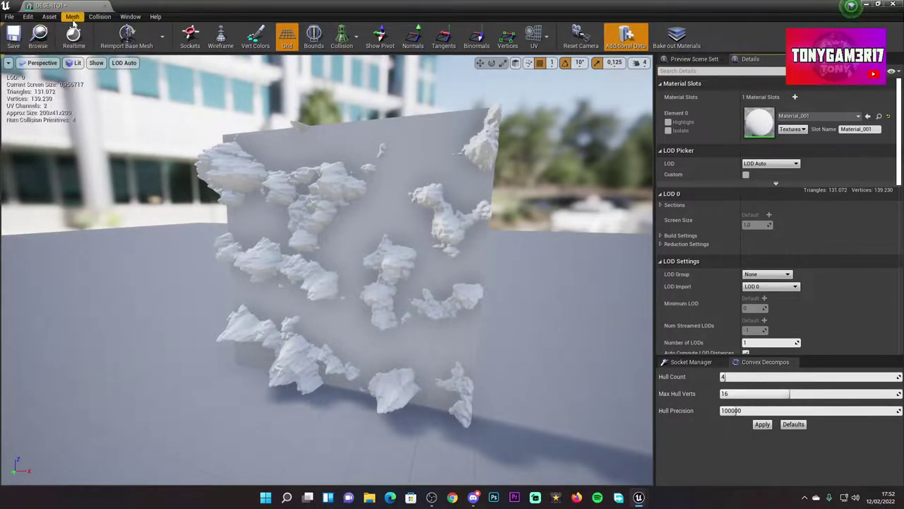
click(95, 17)
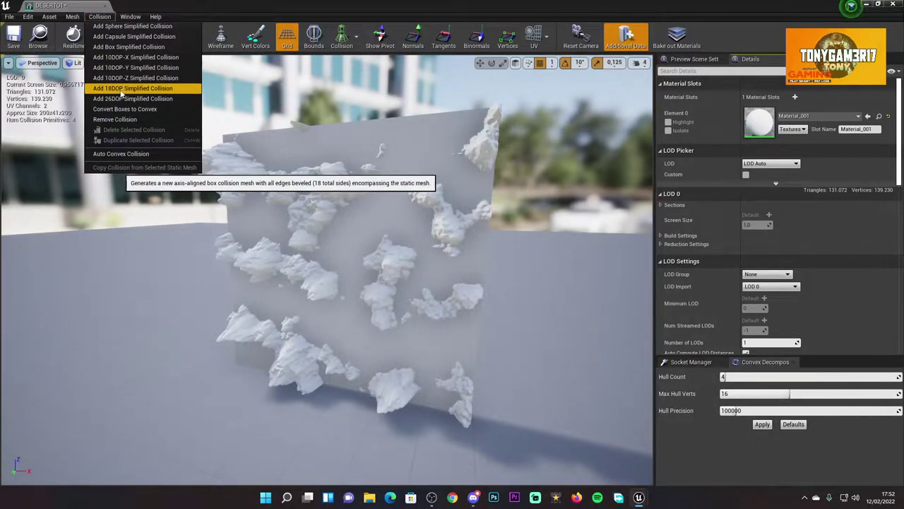
click(129, 89)
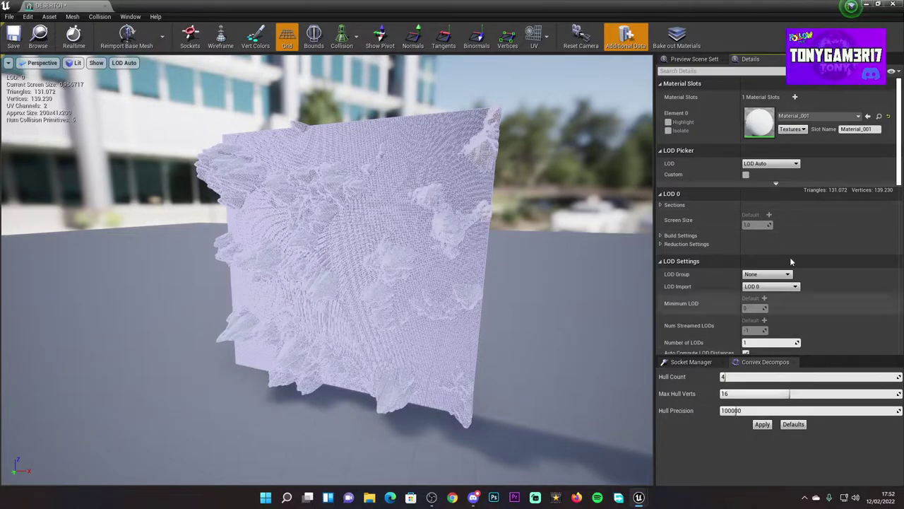
Scroll the Details panel down to the Collision section.
scroll(902, 128, down, 4)
scroll(902, 138, up, 4)
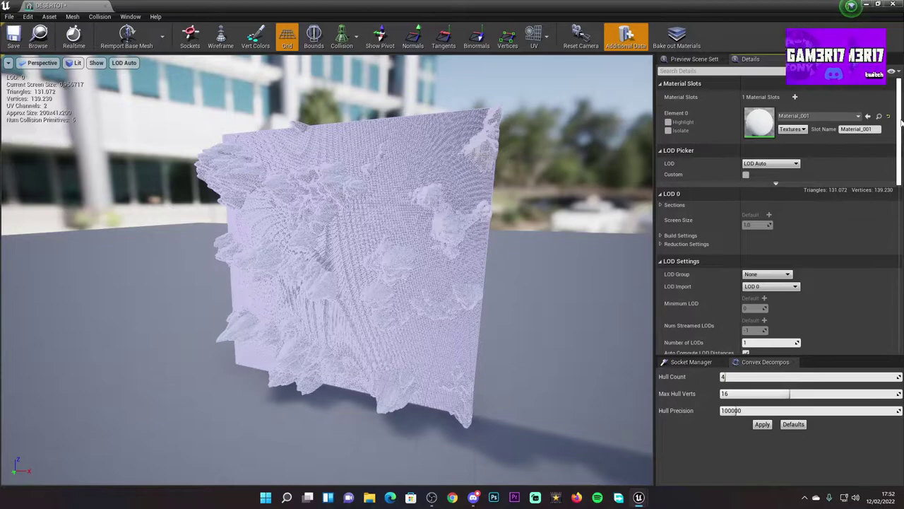
drag(900, 127, 900, 201)
scroll(900, 202, down, 1)
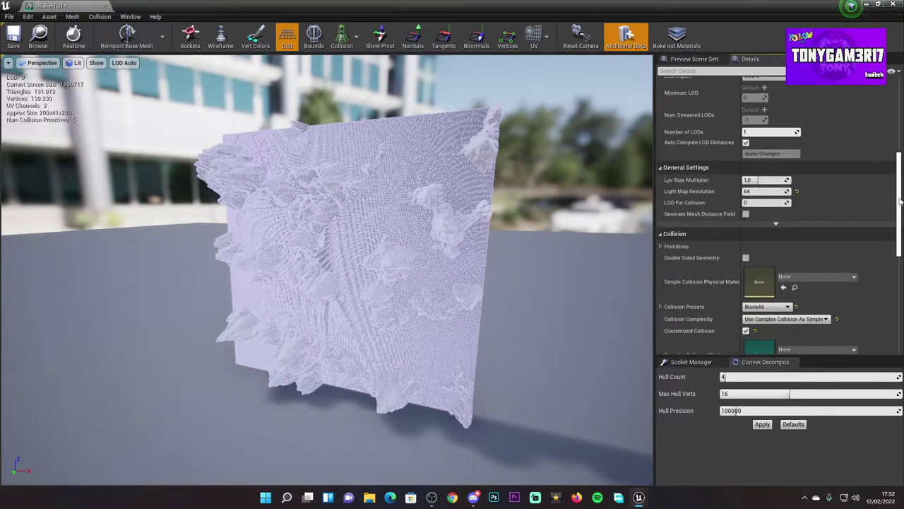
drag(900, 201, 901, 247)
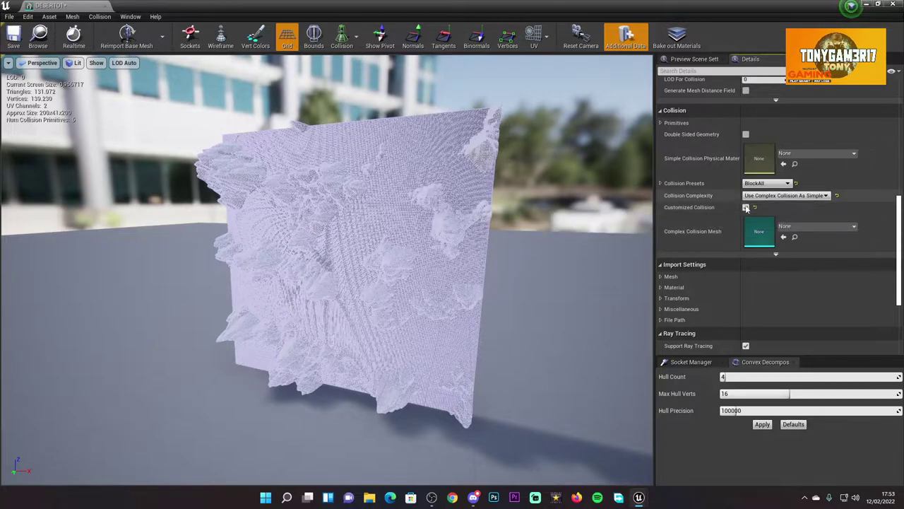
Set Collision Complexity to Use Complex Collision As Simple.
click(792, 197)
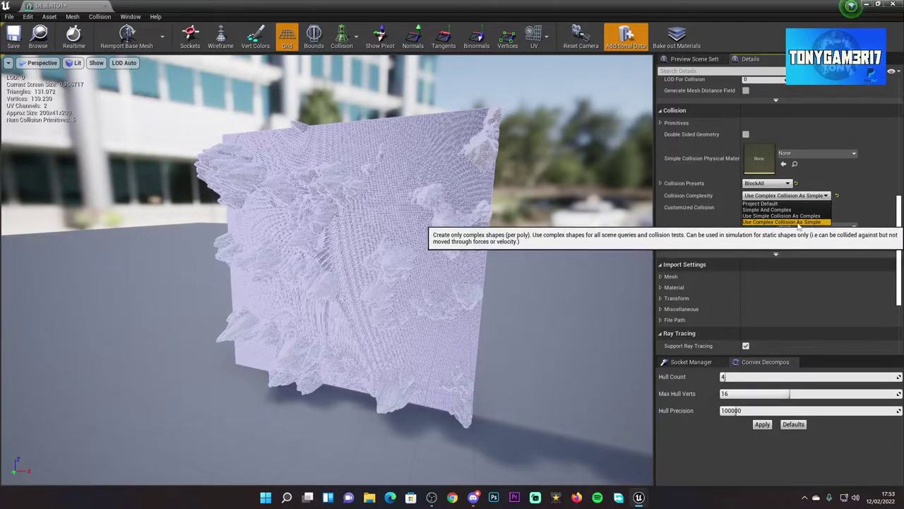
click(800, 223)
scroll(892, 228, up, 2)
scroll(893, 254, down, 2)
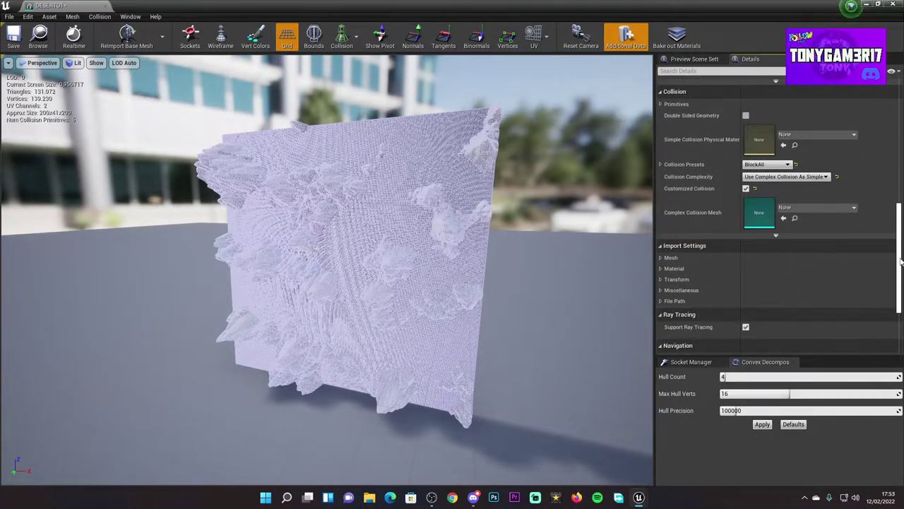
scroll(895, 283, down, 1)
scroll(896, 309, down, 2)
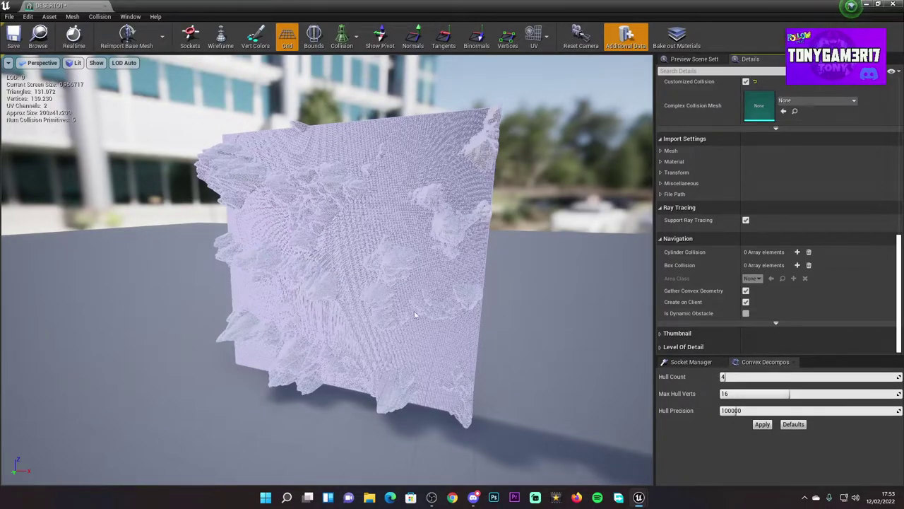
scroll(443, 311, up, 5)
scroll(442, 312, down, 3)
scroll(442, 311, up, 2)
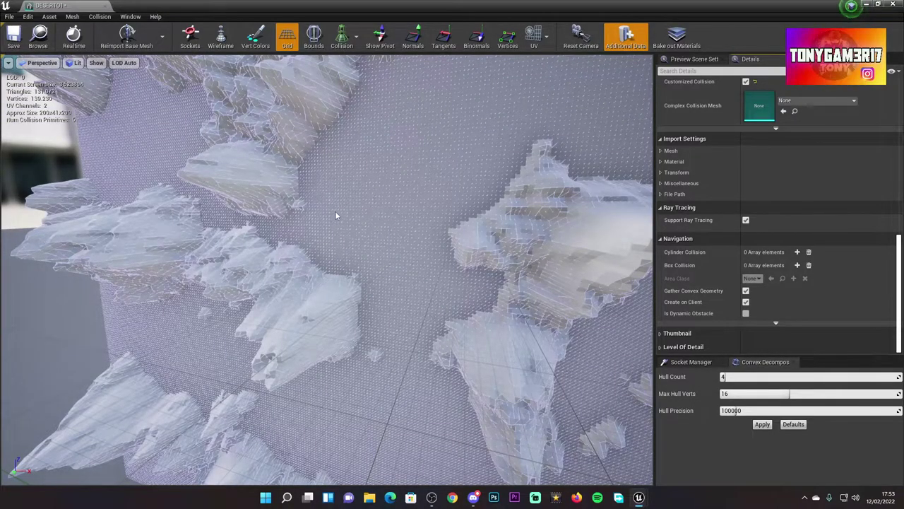
scroll(335, 211, down, 5)
scroll(335, 210, down, 3)
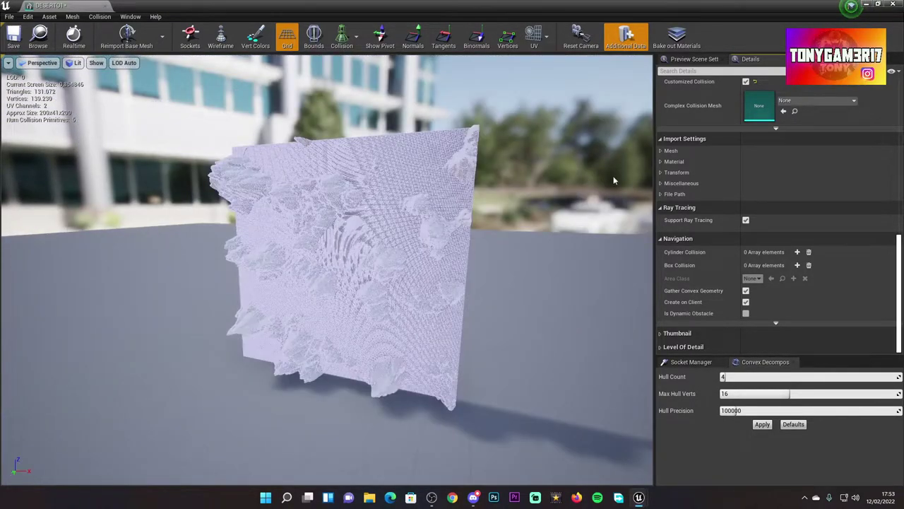
Apply convex decomposition, giving DESERTO1 4 collision primitives.
click(762, 425)
click(761, 427)
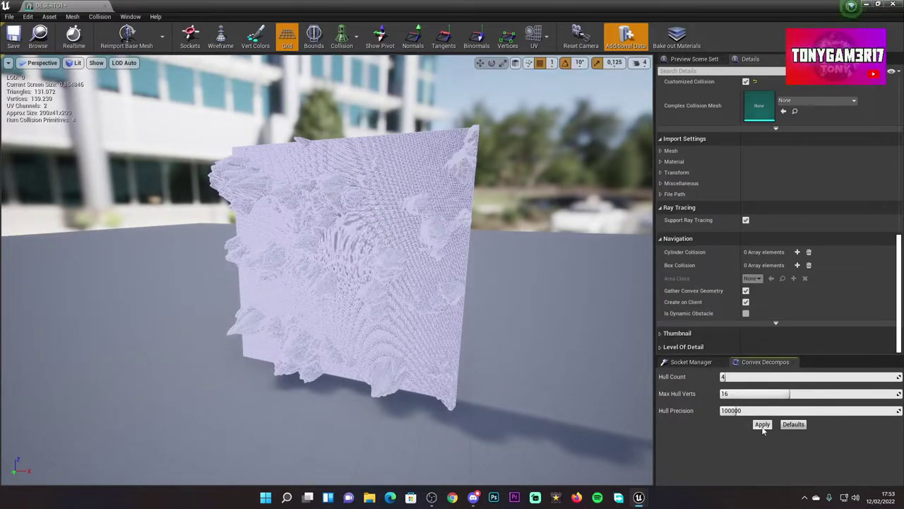
scroll(902, 278, up, 5)
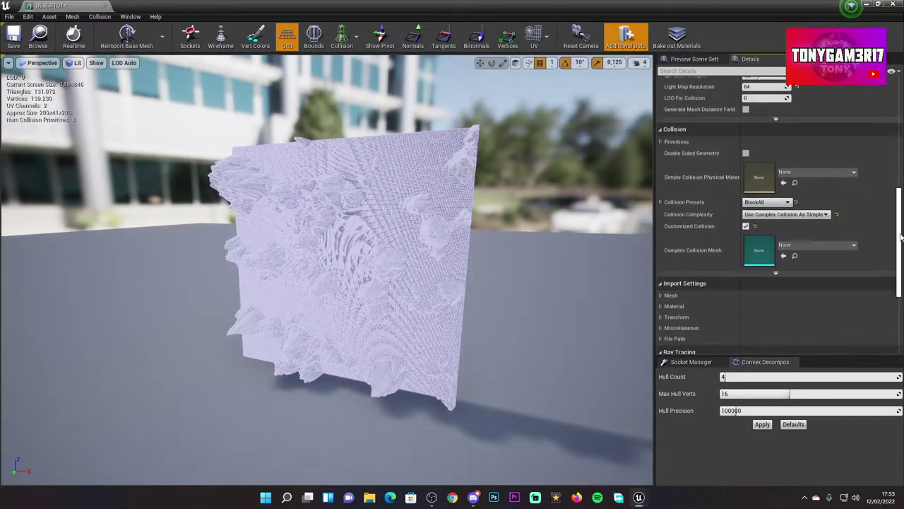
Keep the collision preset on BlockAll and restore the mesh editor to a smaller window.
click(787, 198)
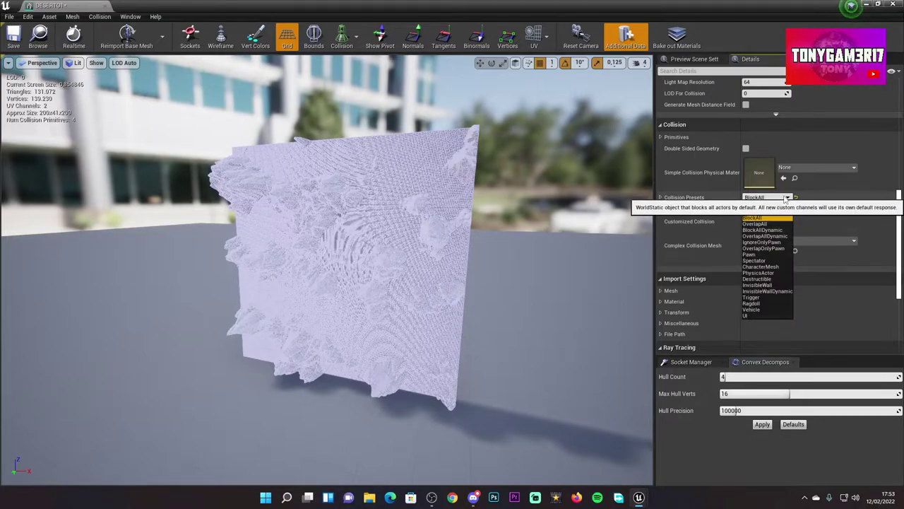
click(781, 199)
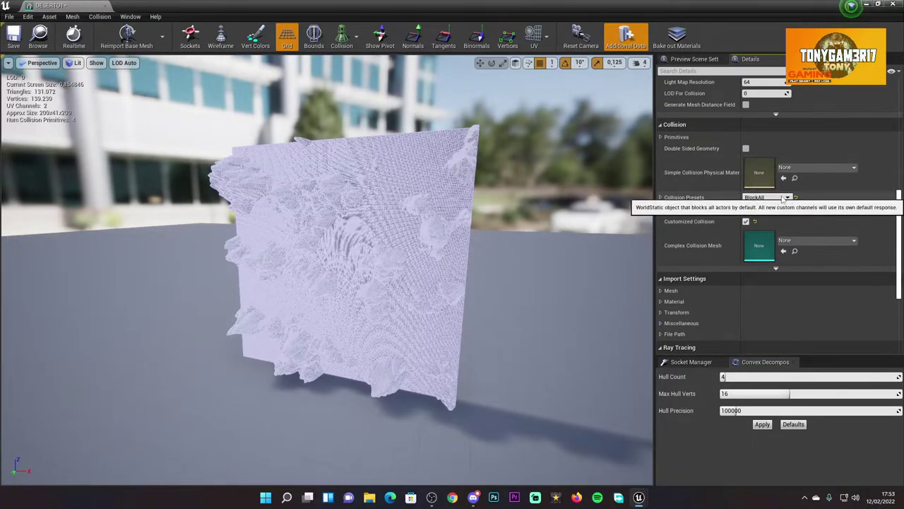
click(785, 199)
click(786, 199)
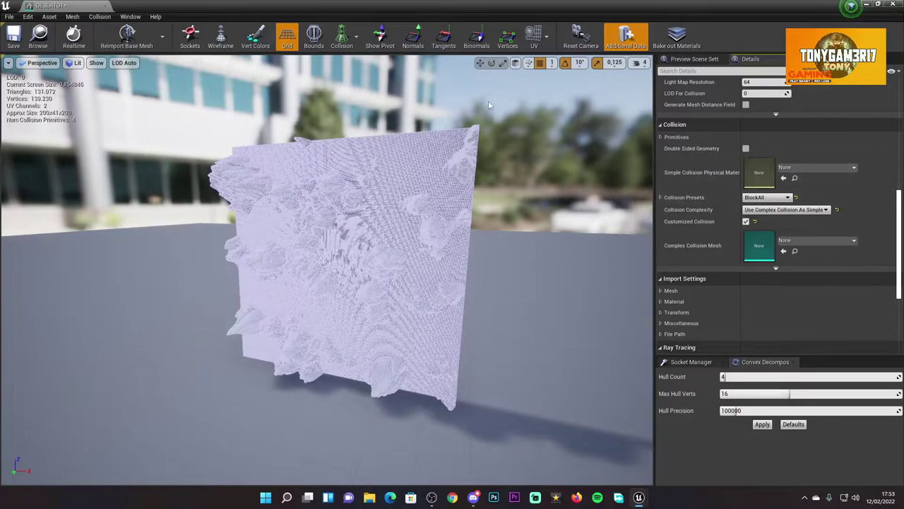
double_click(385, 14)
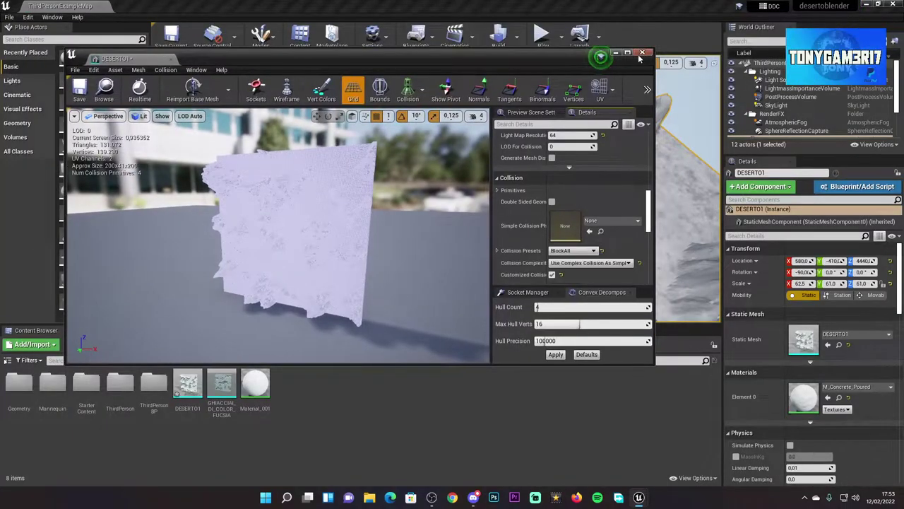
Close the mesh editor, play the level and run the character along the cliff wall and canyon.
click(643, 54)
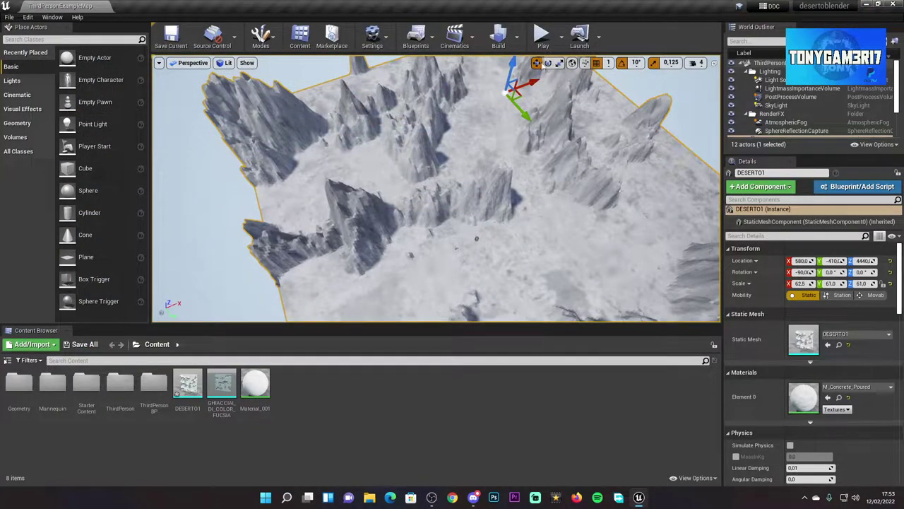
click(543, 43)
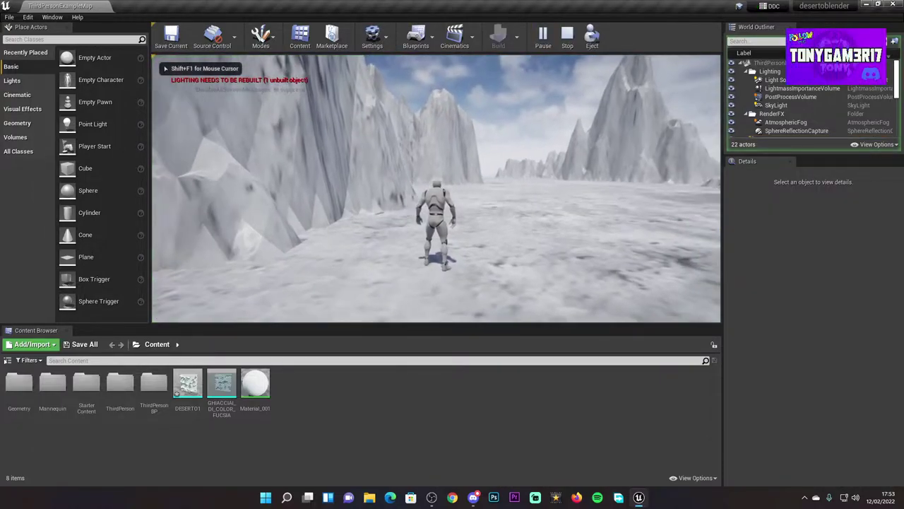
key(w)
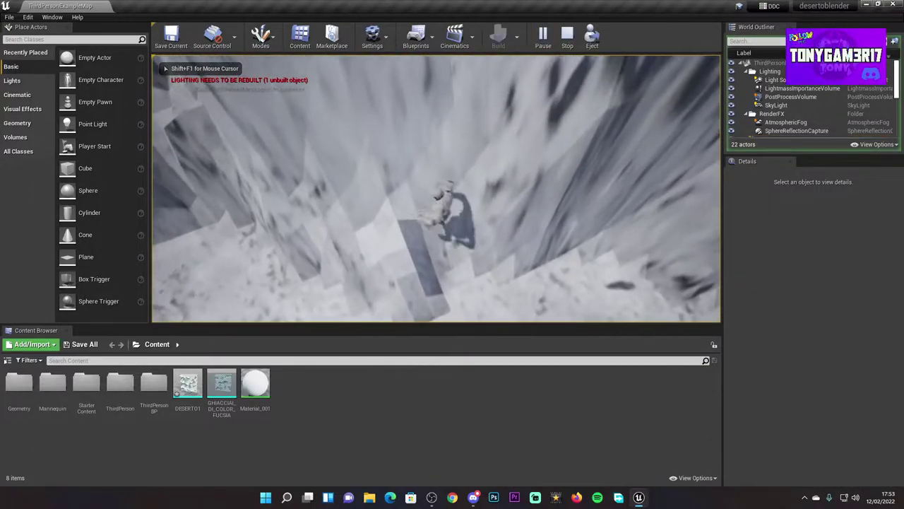
key(w)
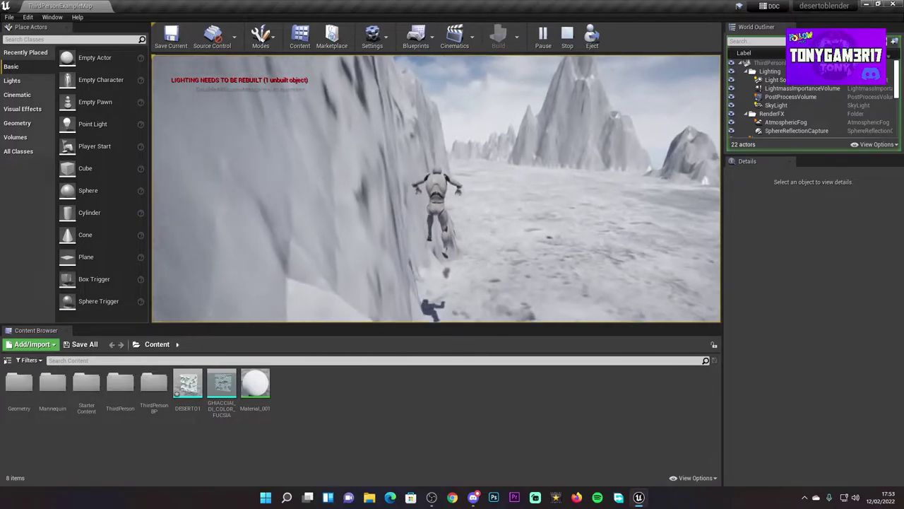
key(w)
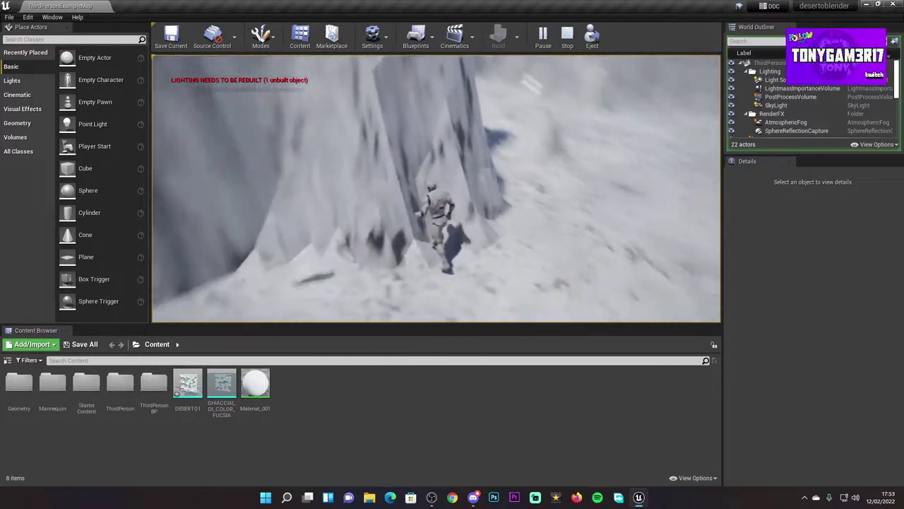
key(w)
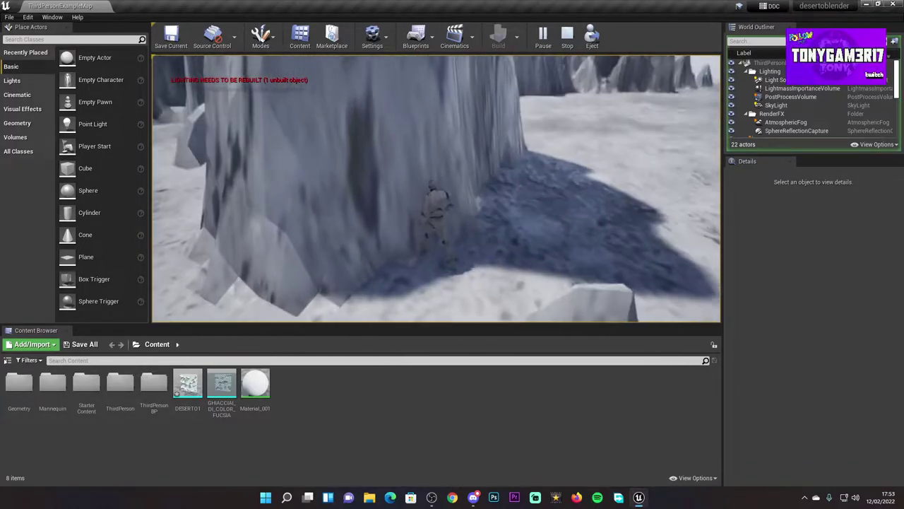
key(w)
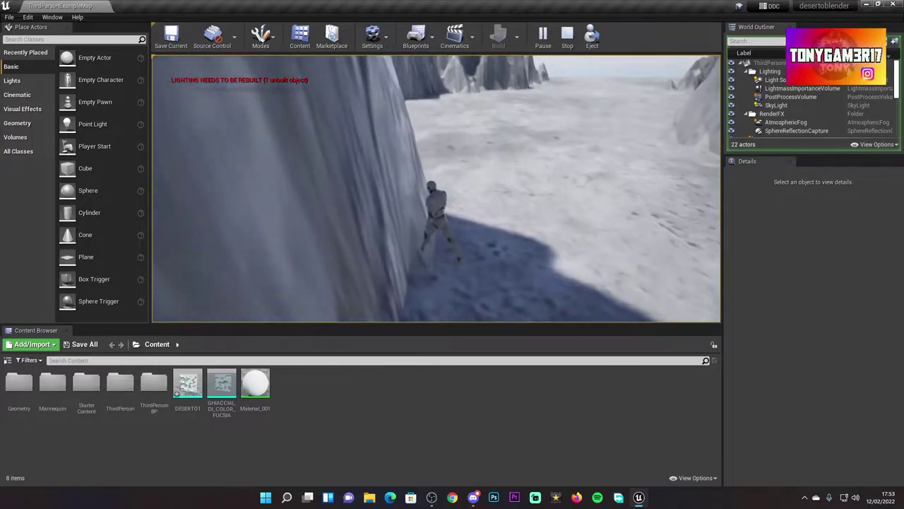
key(w)
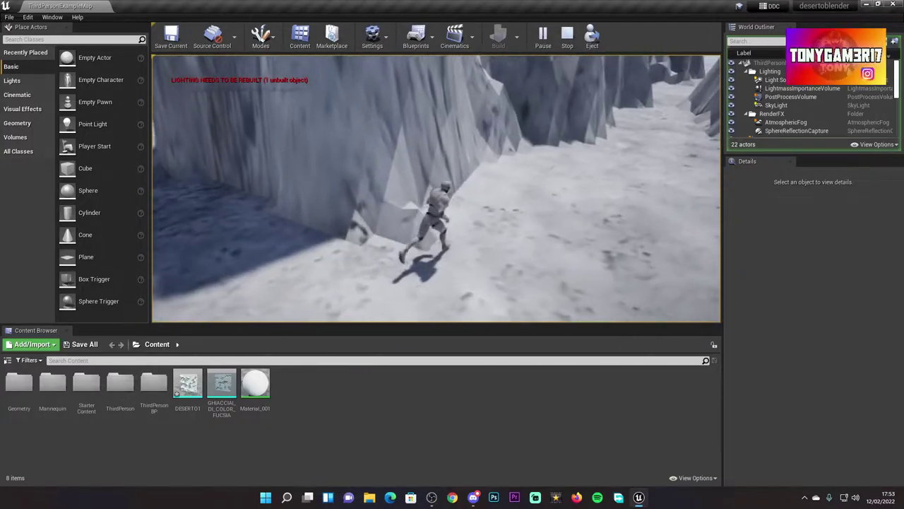
key(w)
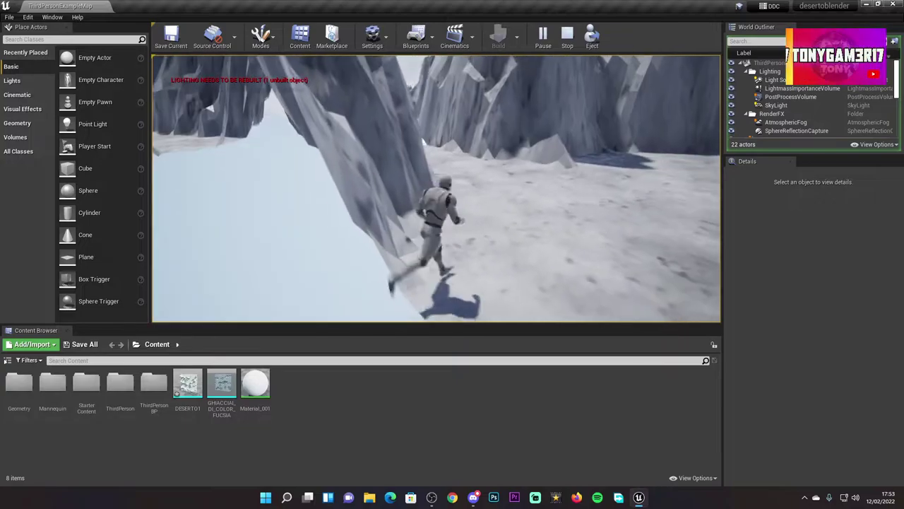
key(w)
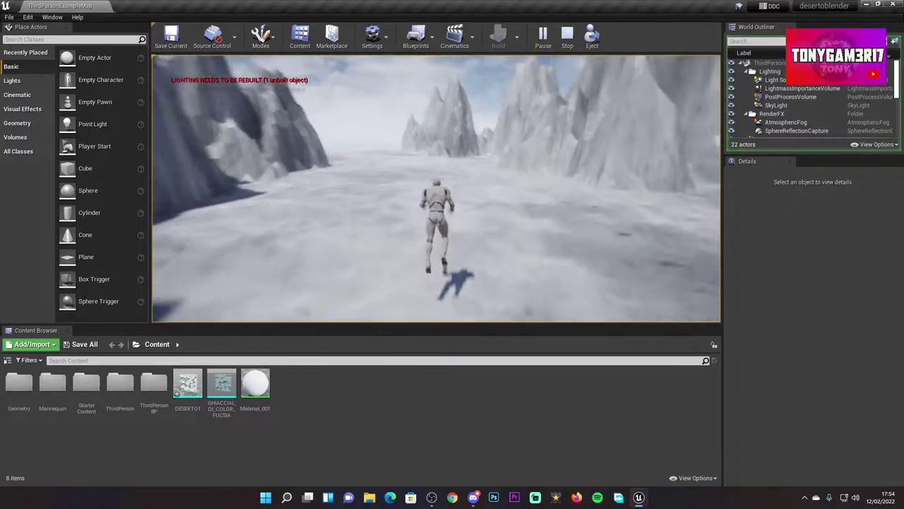
key(w)
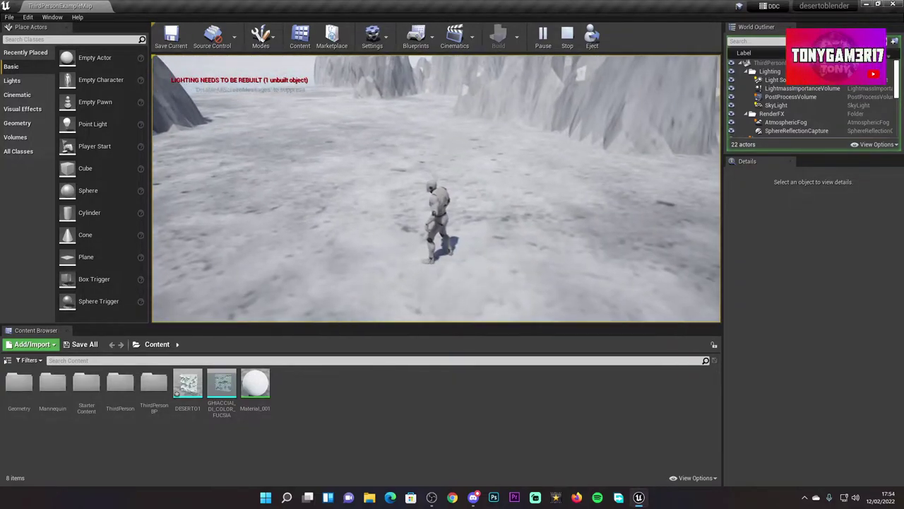
key(w)
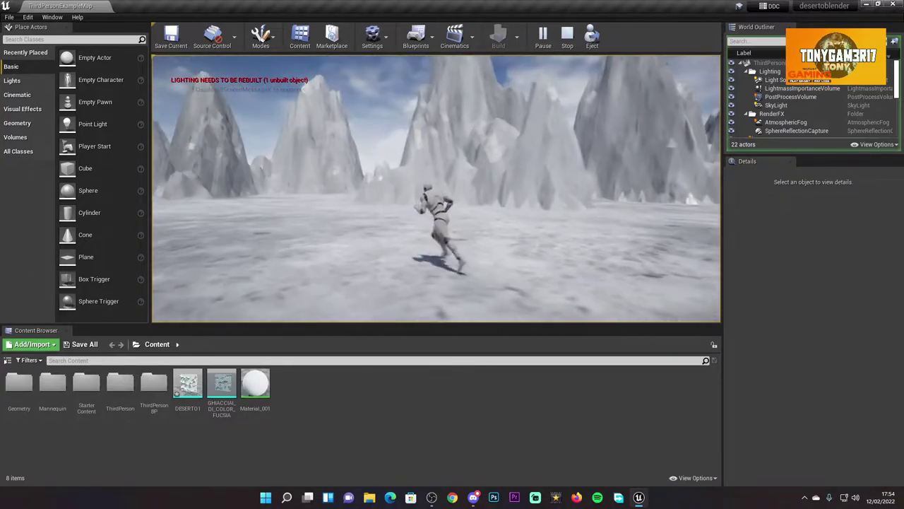
Run the character across the snowfield toward the jagged cliffs and peaks, then stop.
key(w)
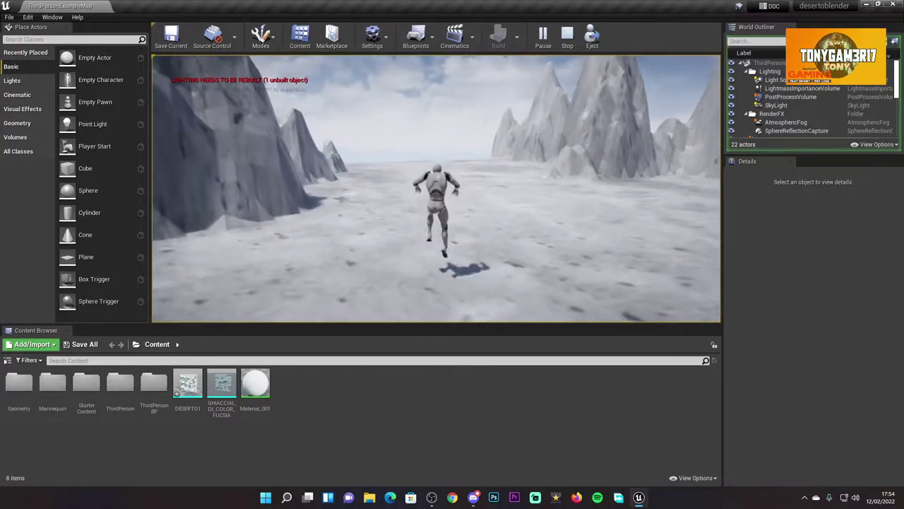
key(w)
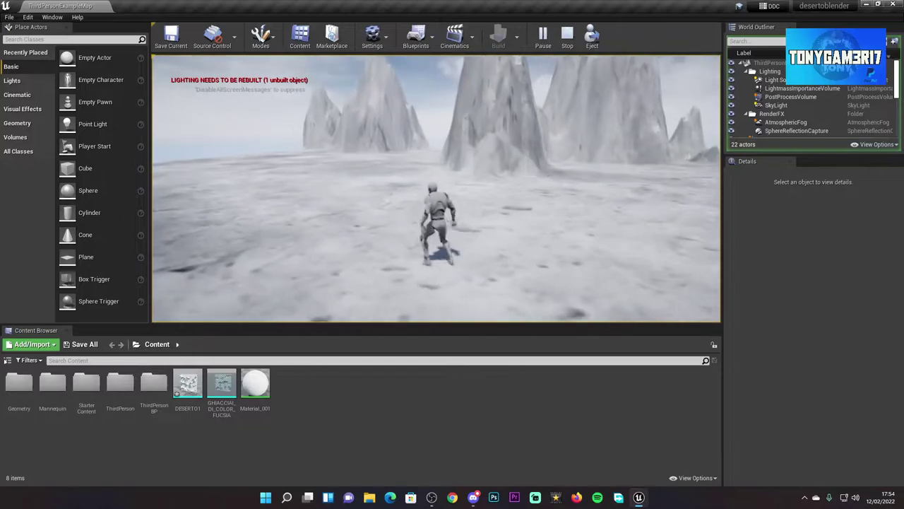
key(w)
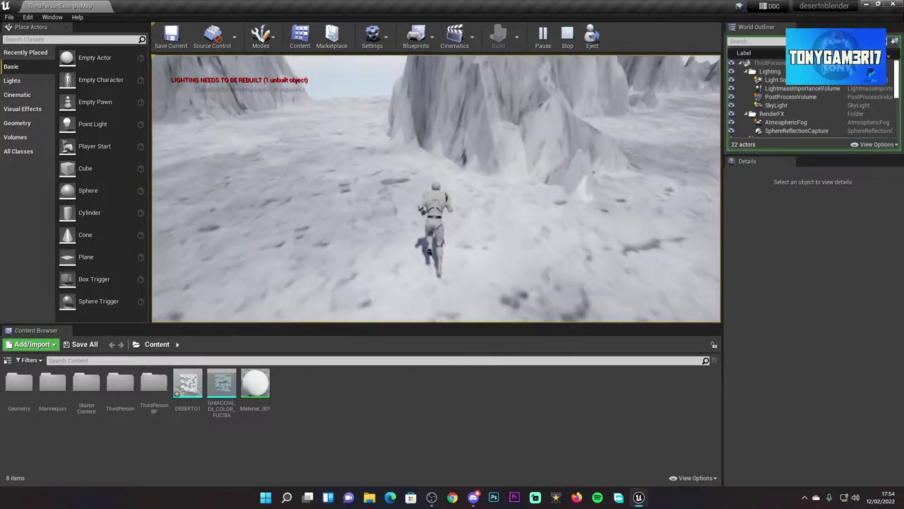
key(w)
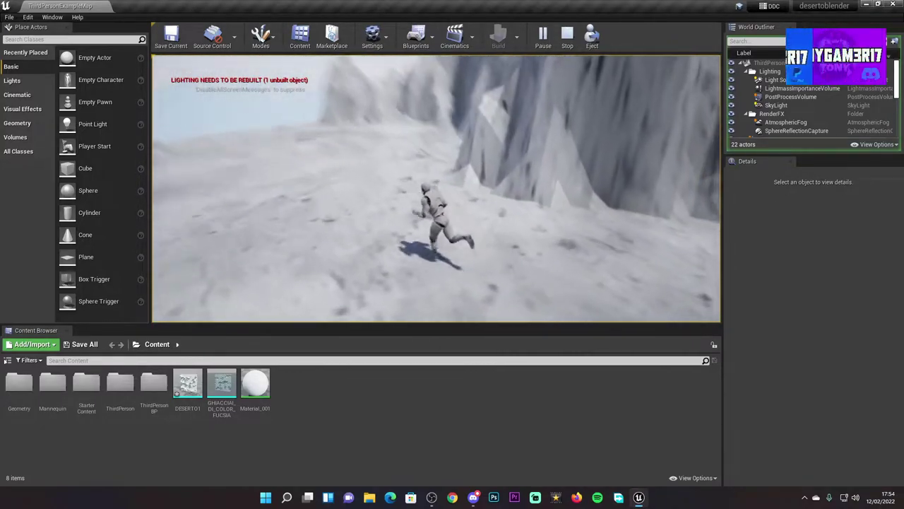
key(w)
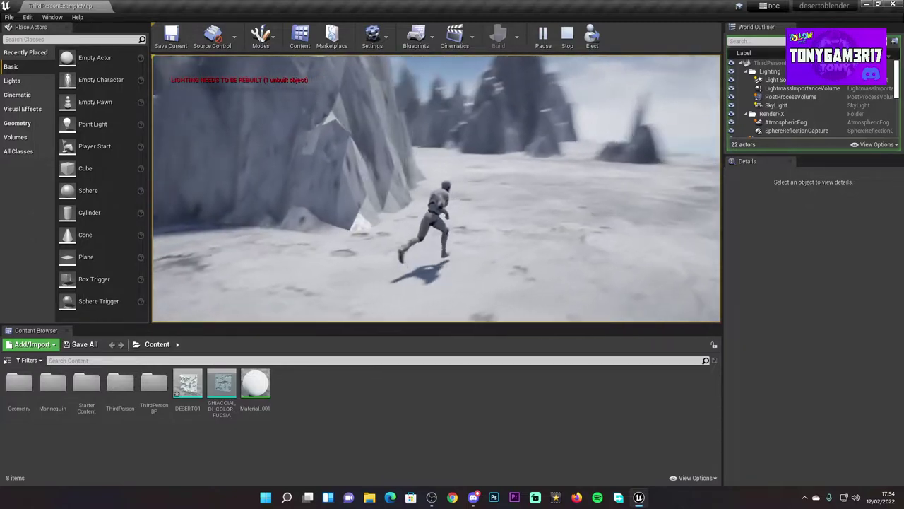
key(w)
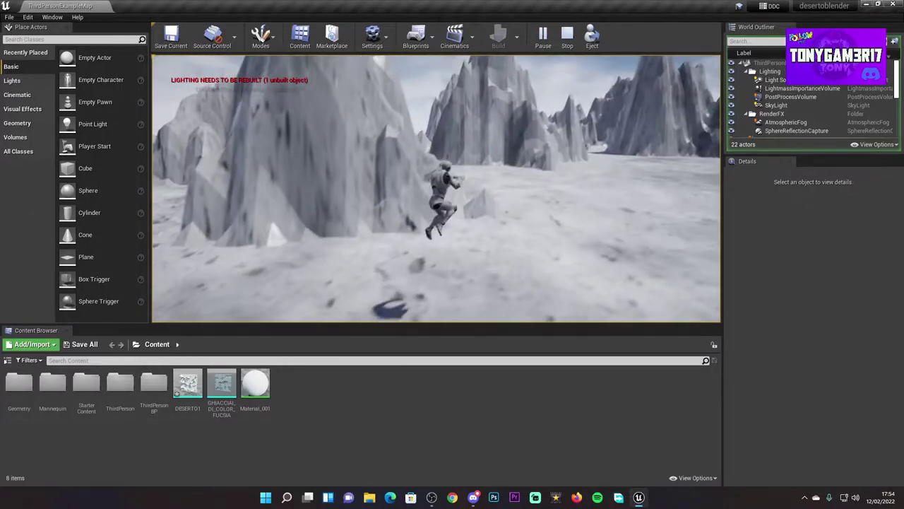
key(w)
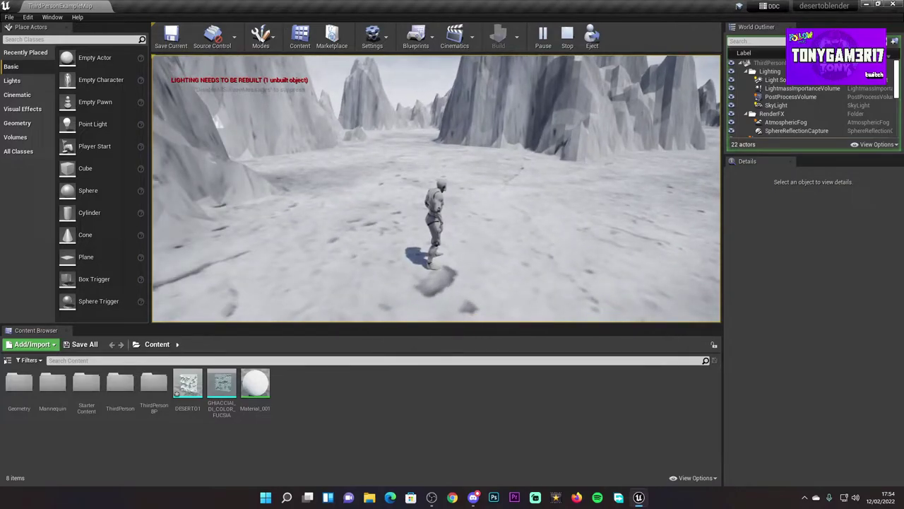
key(w)
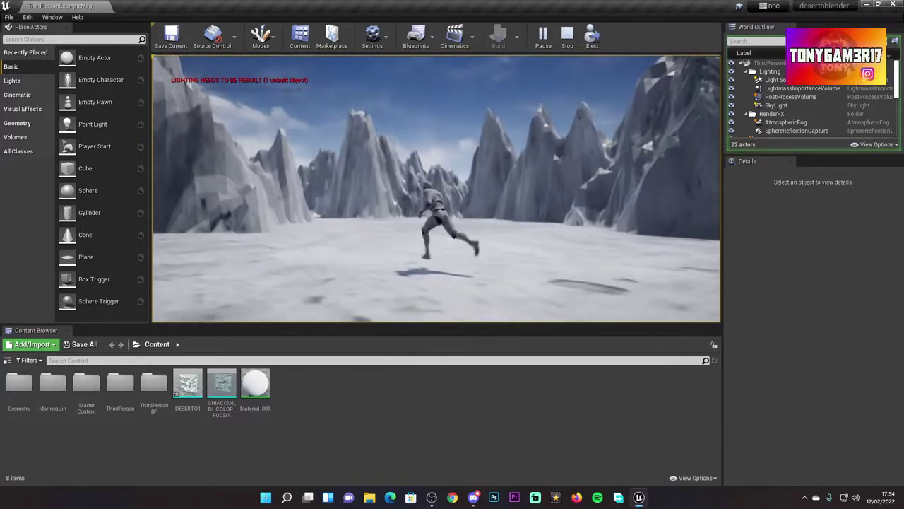
key(w)
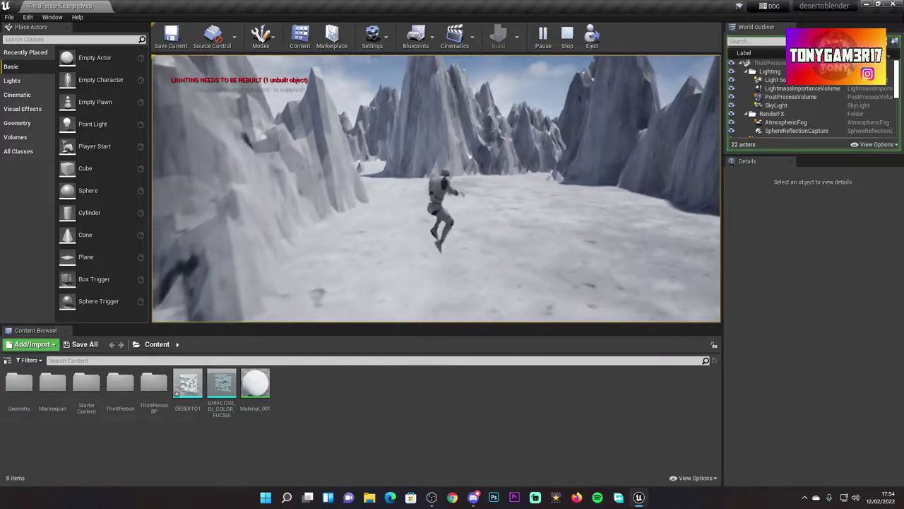
key(w)
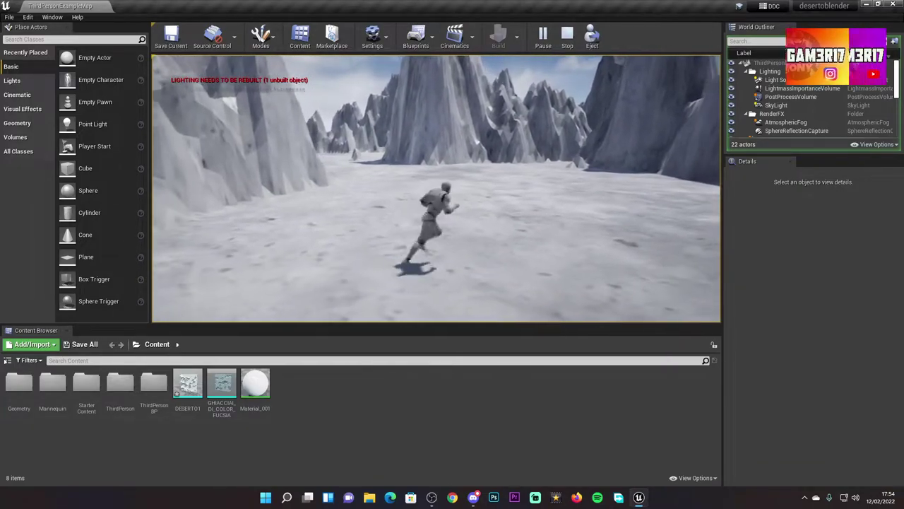
key(w)
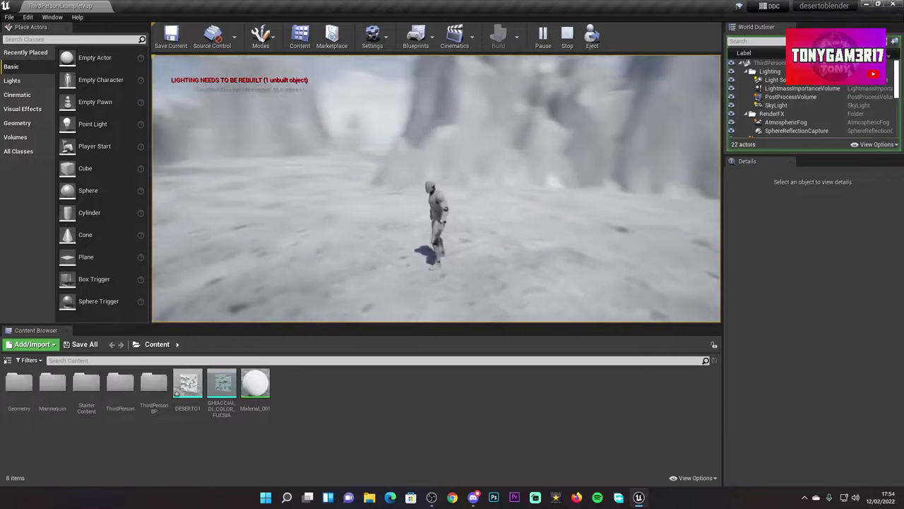
key(w)
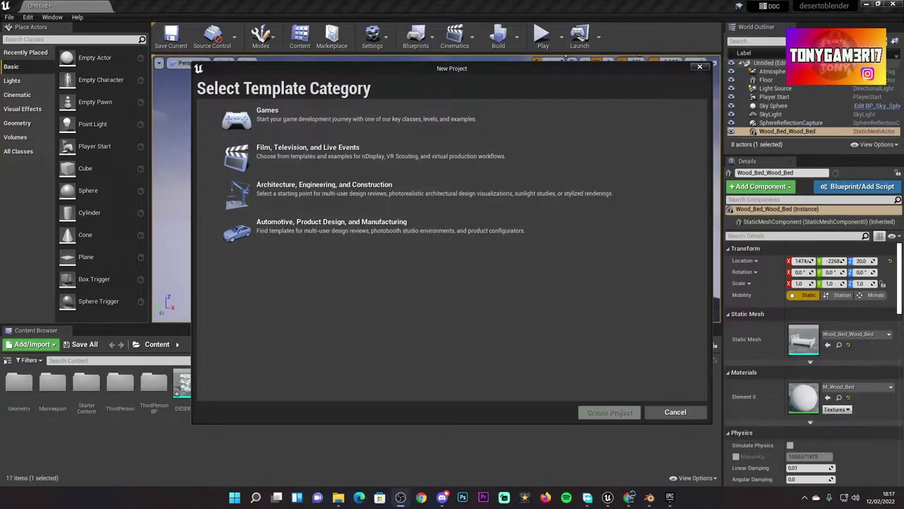
Choose the Games category and the Third Person template for a new project.
click(319, 130)
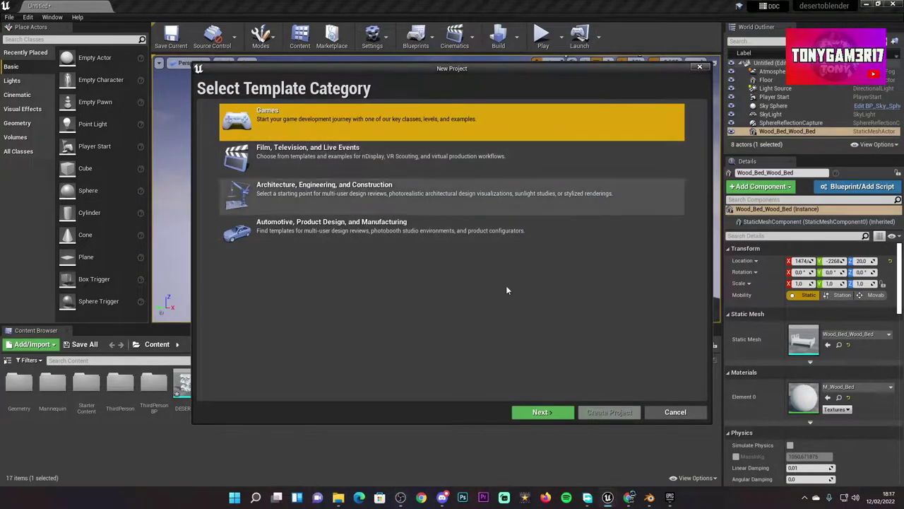
click(542, 414)
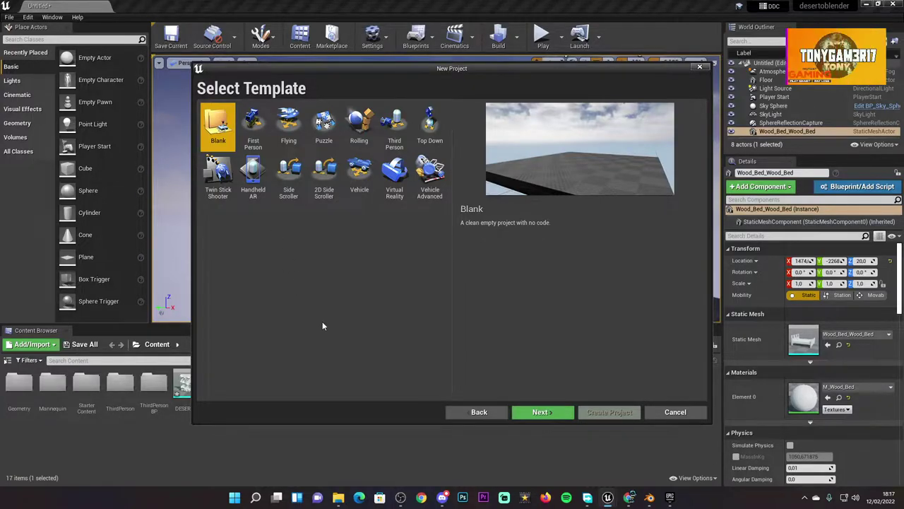
click(403, 133)
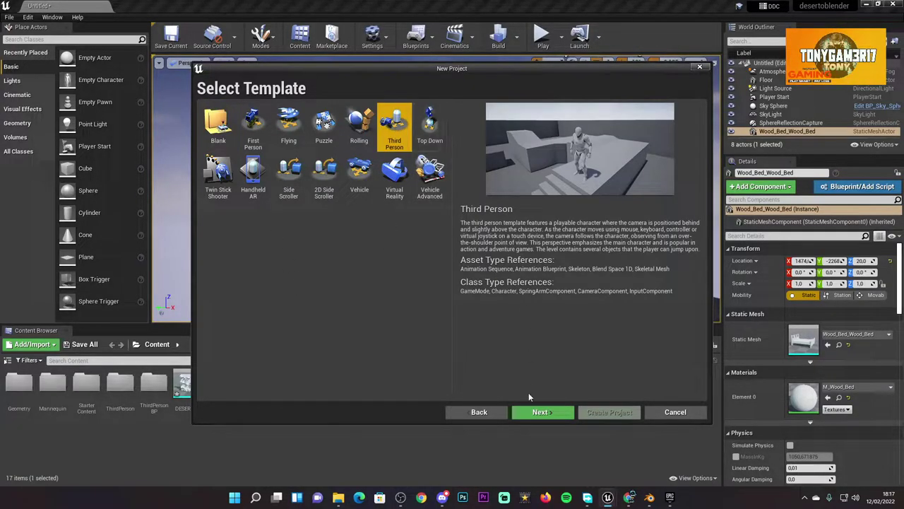
click(534, 412)
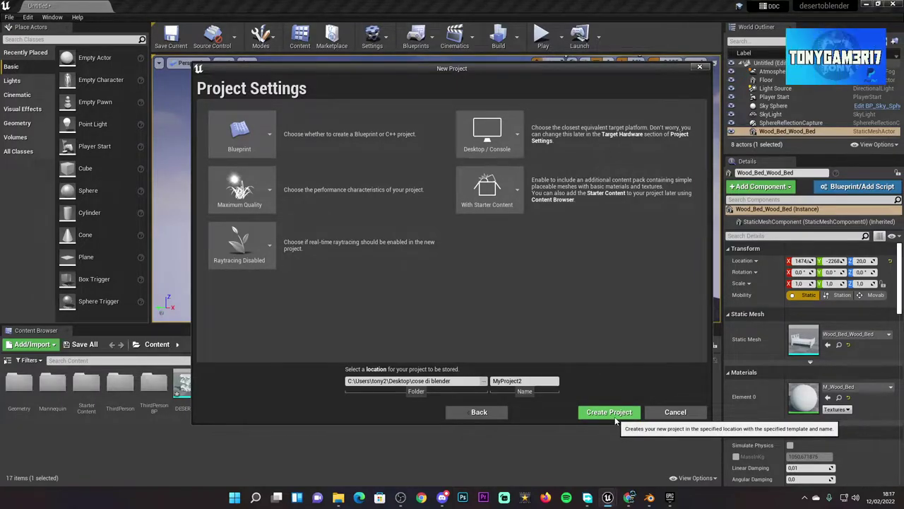
Enable ray tracing, create the project and discard the old level's unsaved changes.
click(241, 244)
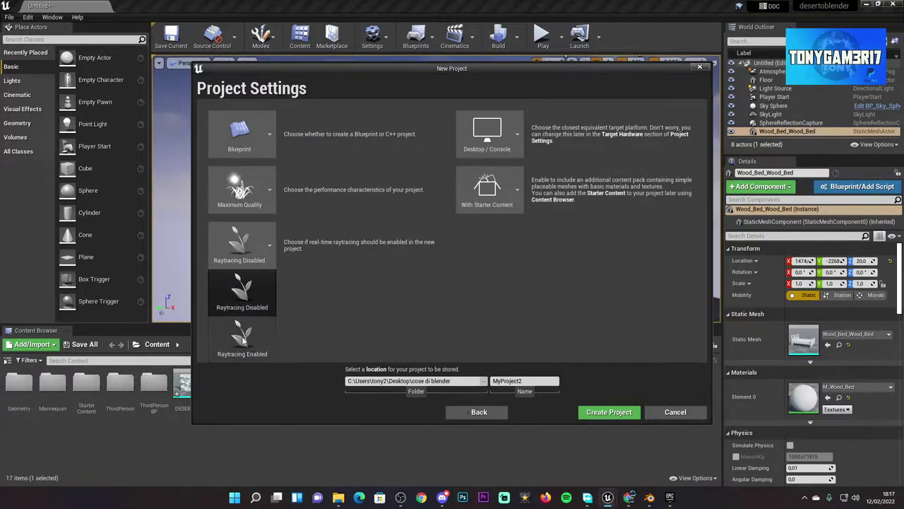
click(242, 338)
click(597, 412)
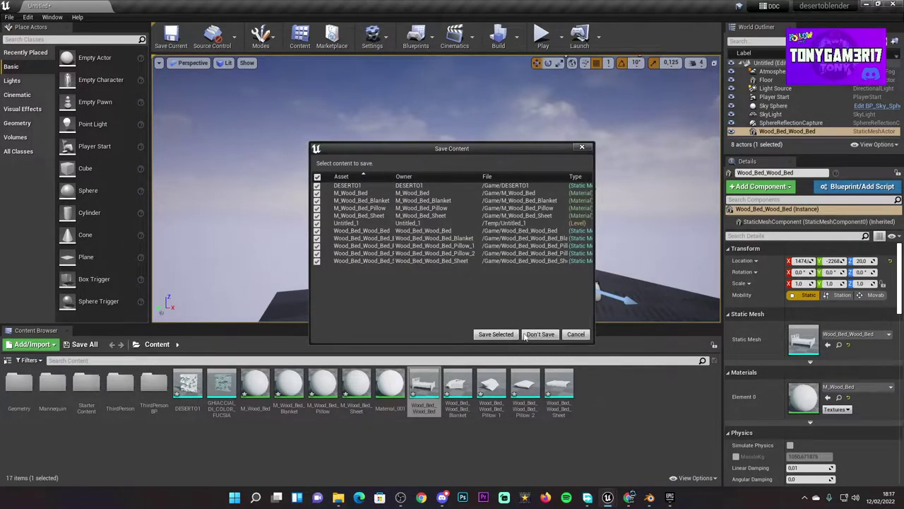
click(524, 335)
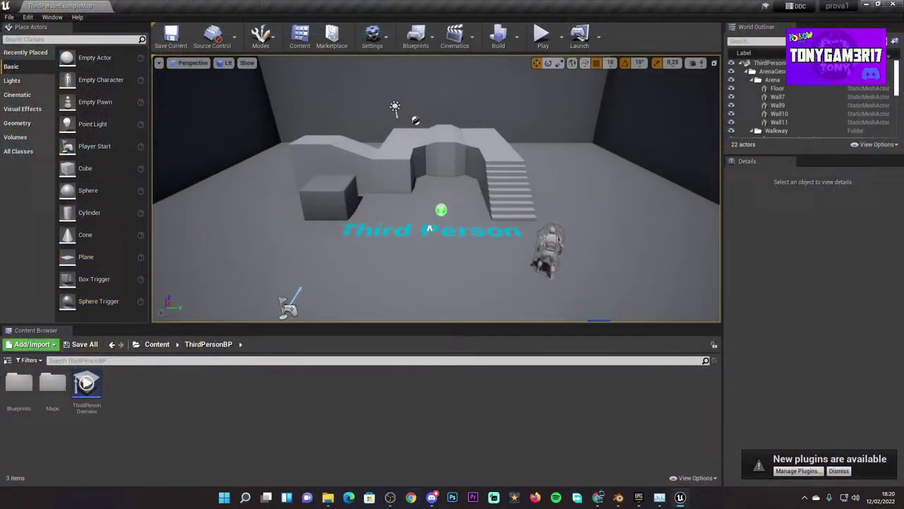
right_drag(528, 170, 529, 170)
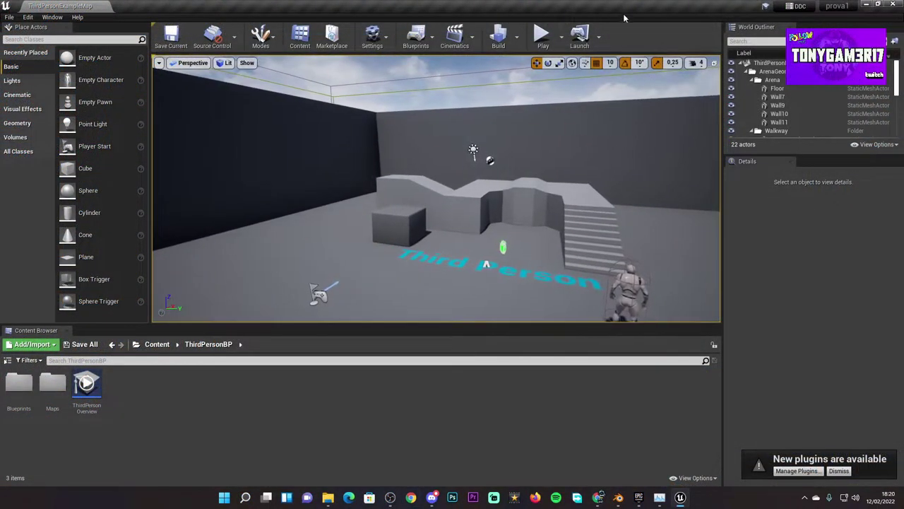
Import Wood_Bed.fbx from the desktop into ThirdPersonBP and return the editor to full screen.
drag(466, 5, 524, 91)
drag(80, 446, 401, 373)
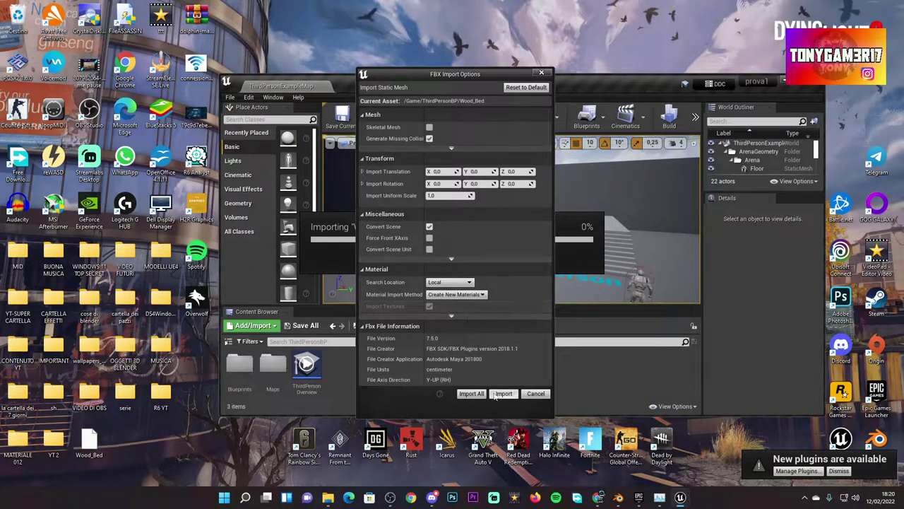
click(472, 393)
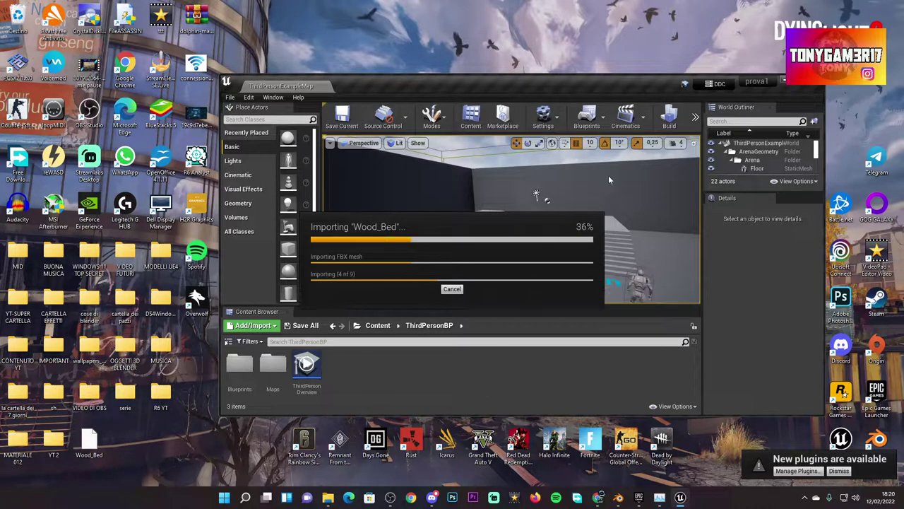
double_click(321, 86)
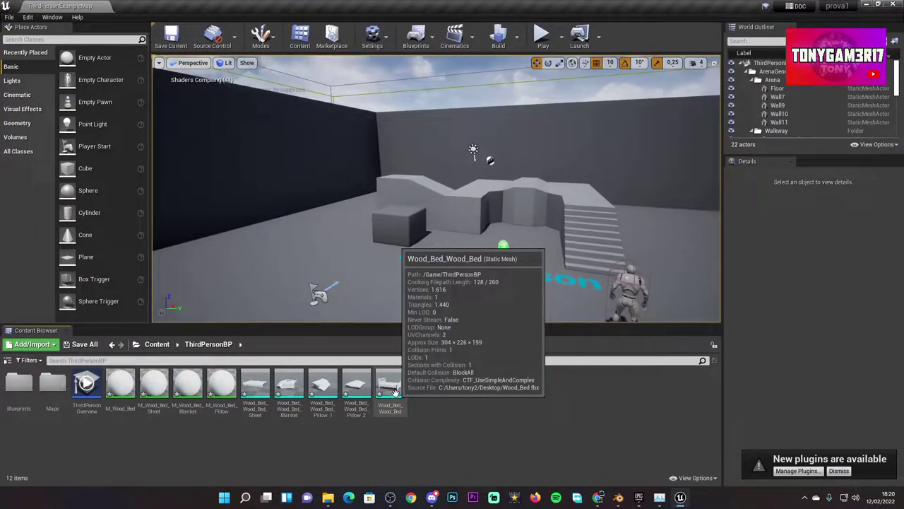
Place Wood_Bed_Wood_Bed in the arena and slide it along Y to X 150, Y -2350, Z 130.
drag(395, 393, 330, 258)
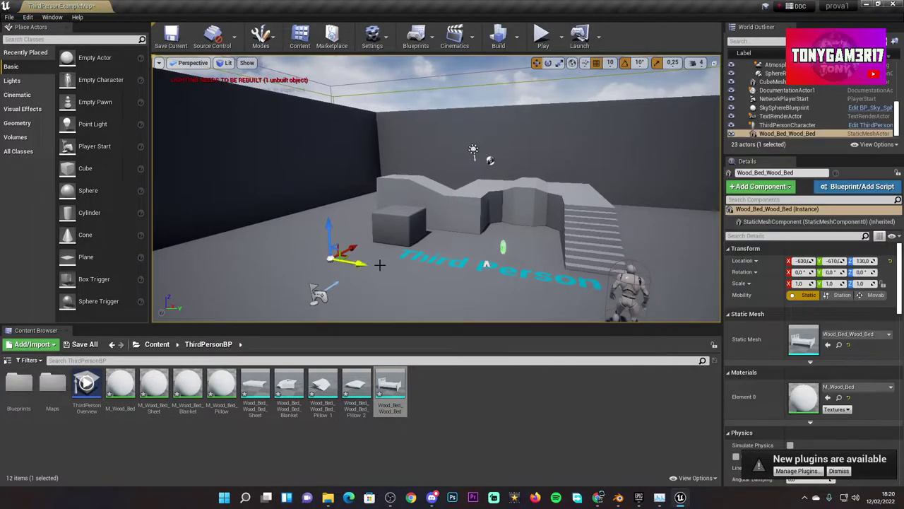
mouse_move(380, 265)
right_down()
mouse_move(304, 268)
mouse_move(154, 115)
right_up()
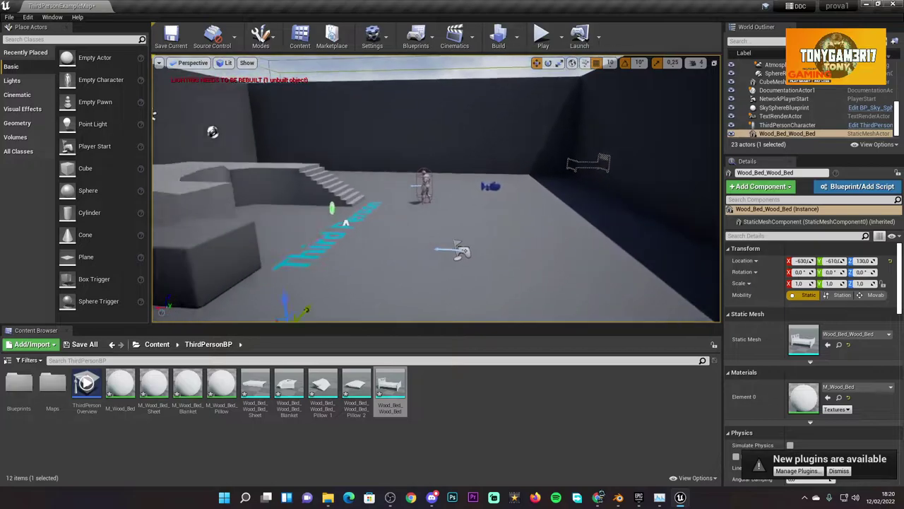
key(f)
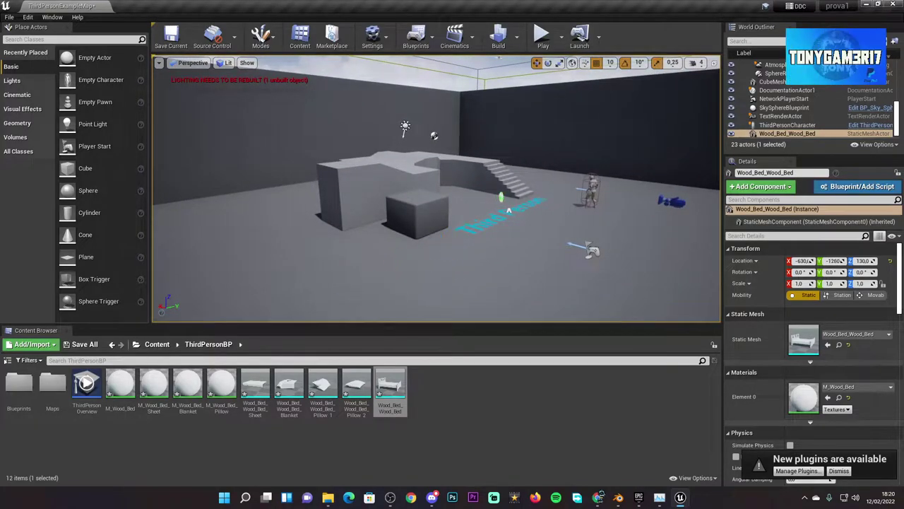
mouse_move(508, 210)
right_down()
mouse_move(332, 278)
mouse_move(506, 223)
right_up()
drag(559, 237, 662, 236)
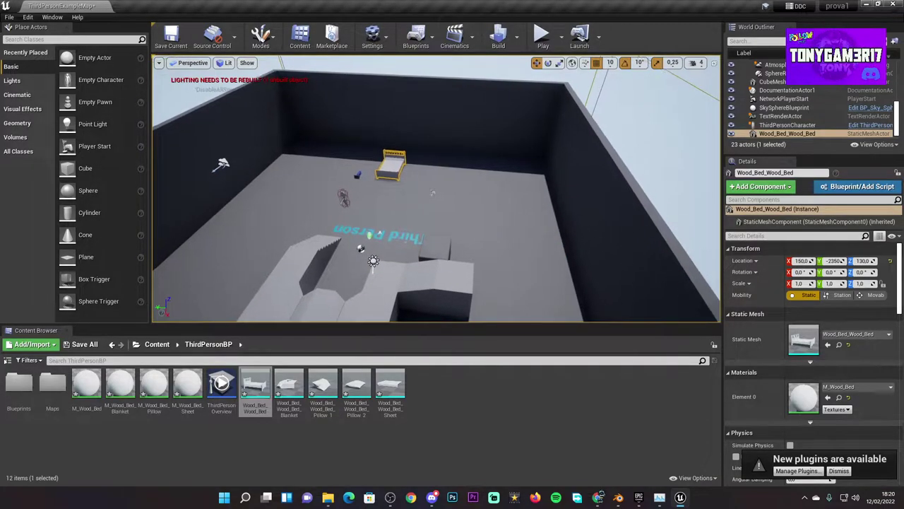
right_drag(506, 224, 438, 212)
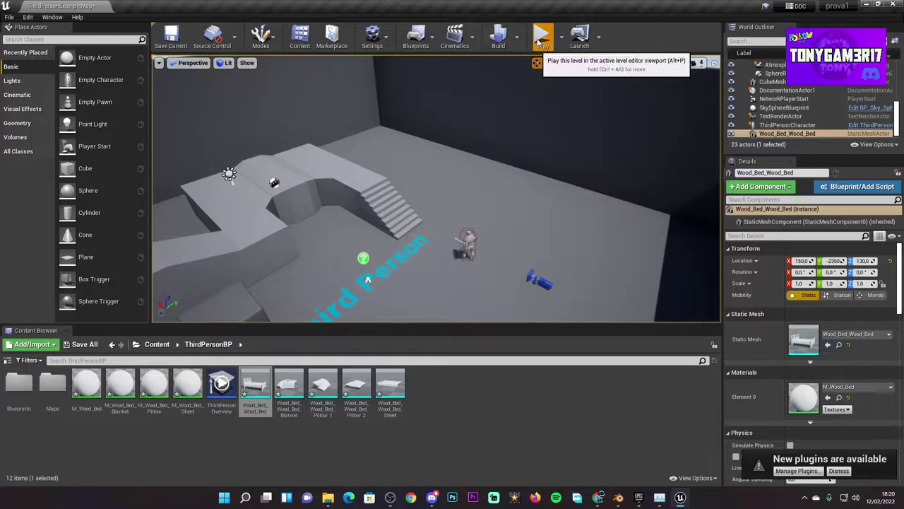
click(542, 35)
key(w)
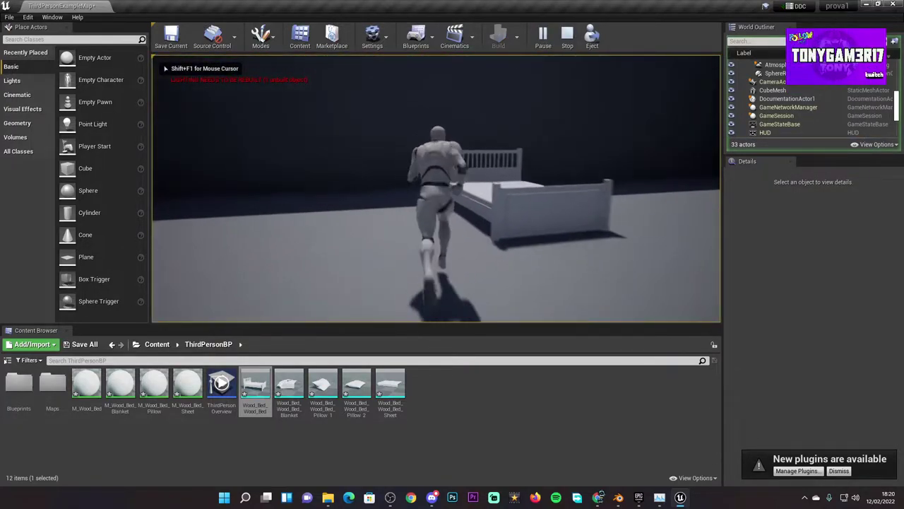
key(space)
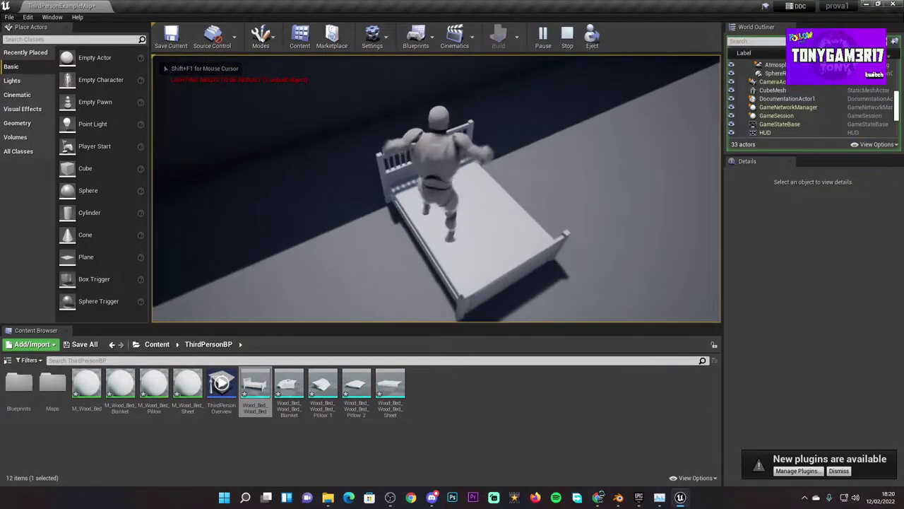
key(space)
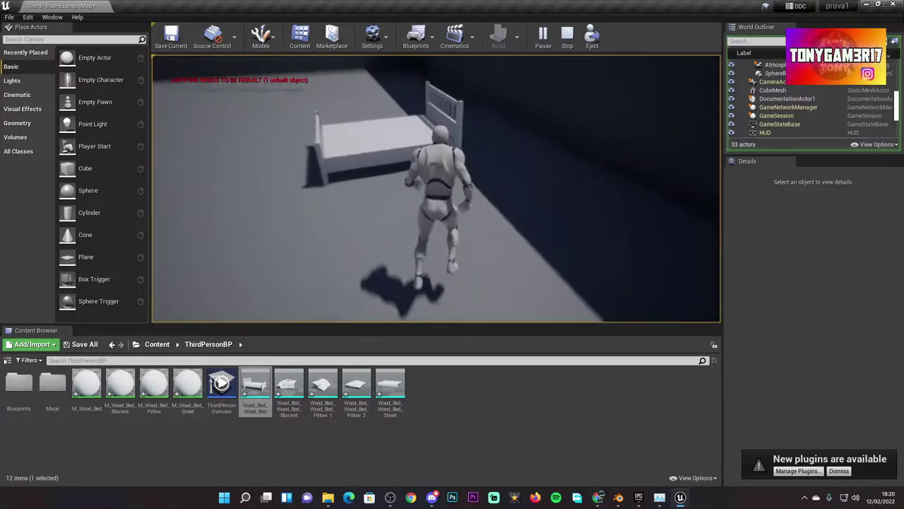
key(space)
key(space)
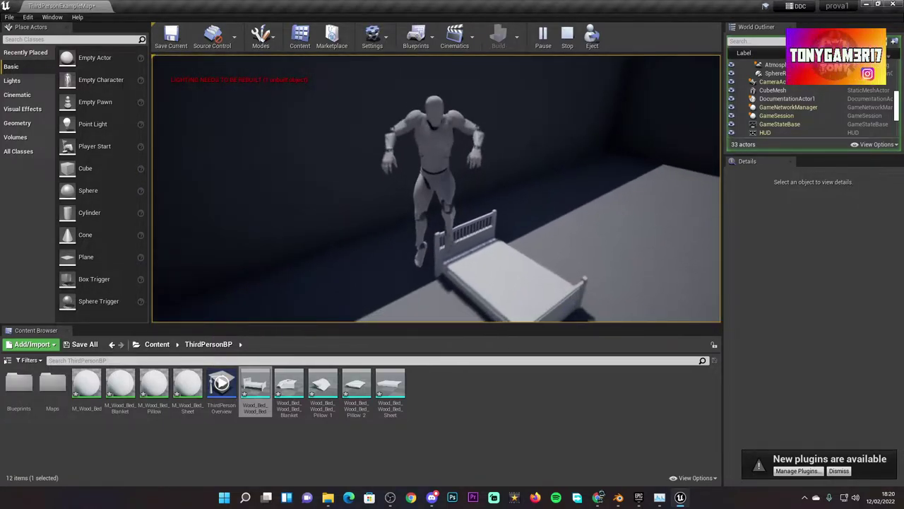
key(w)
key(space)
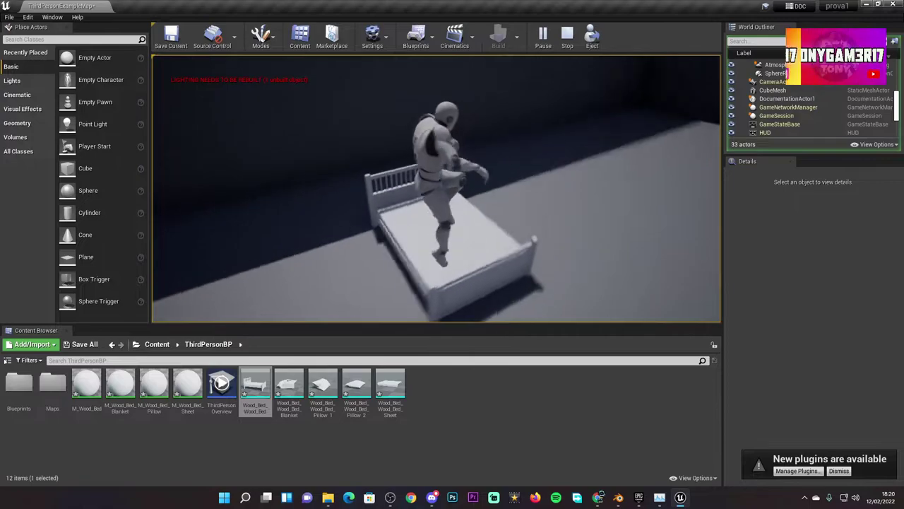
key(space)
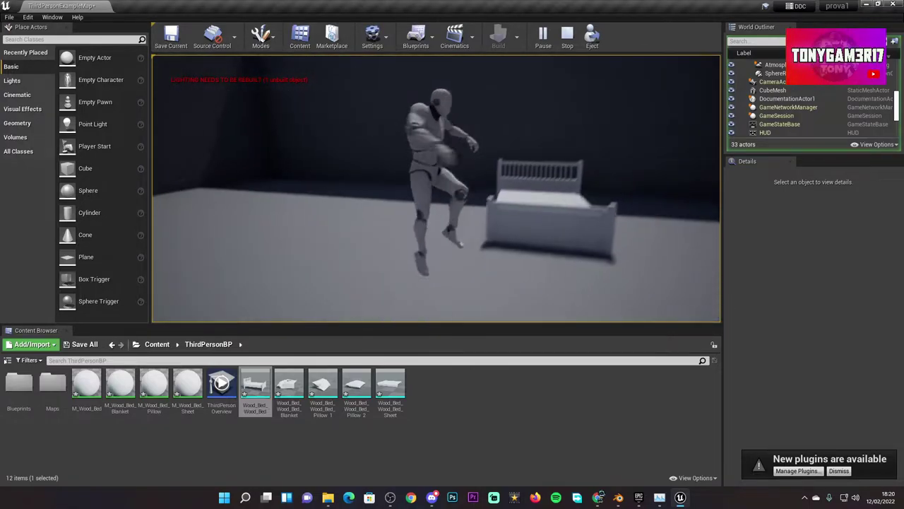
key(Escape)
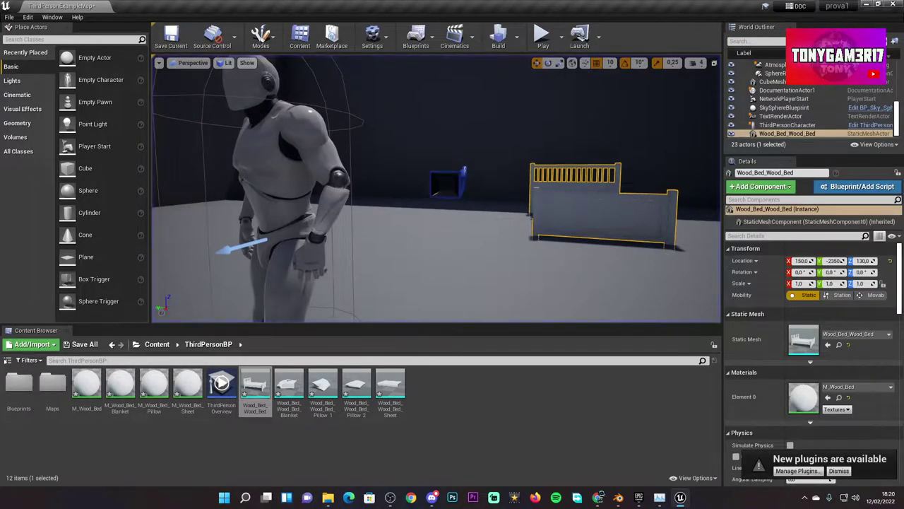
Open the placed Wood_Bed mesh in its Static Mesh editor.
right_drag(436, 188, 437, 212)
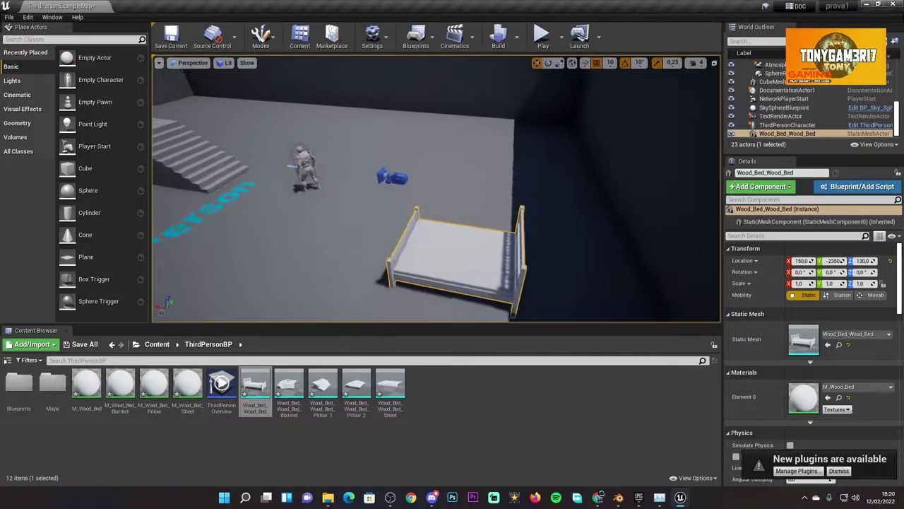
right_drag(518, 183, 518, 212)
right_click(481, 157)
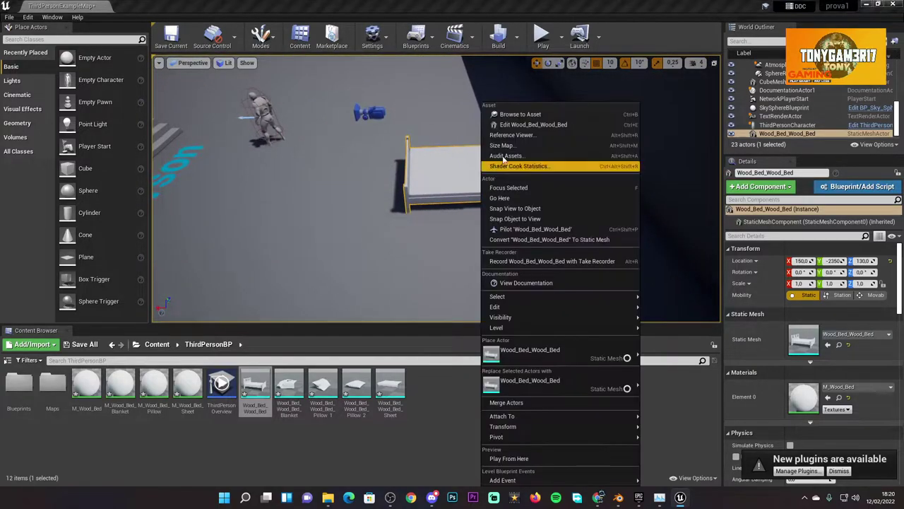
right_click(460, 157)
right_click(460, 158)
click(519, 125)
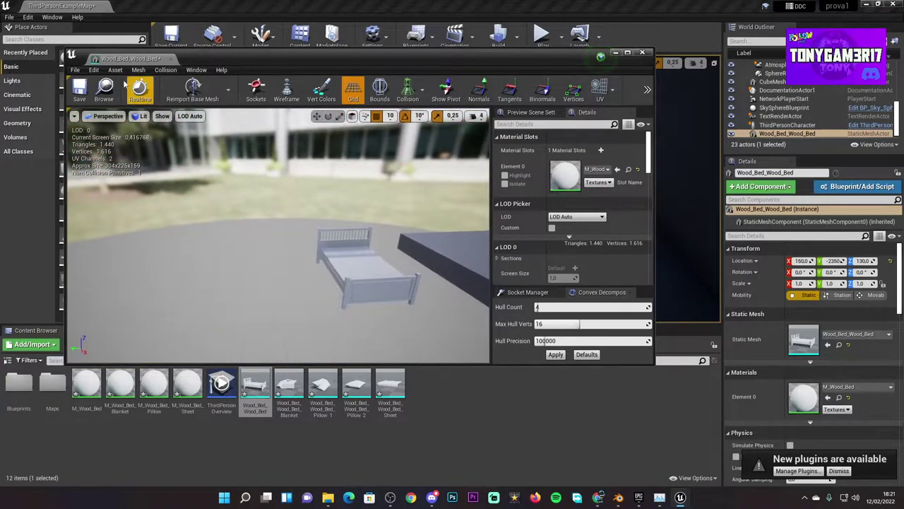
Add collision, use complex collision as simple, apply a 4-hull convex decomposition, then close the editor.
click(164, 71)
click(181, 141)
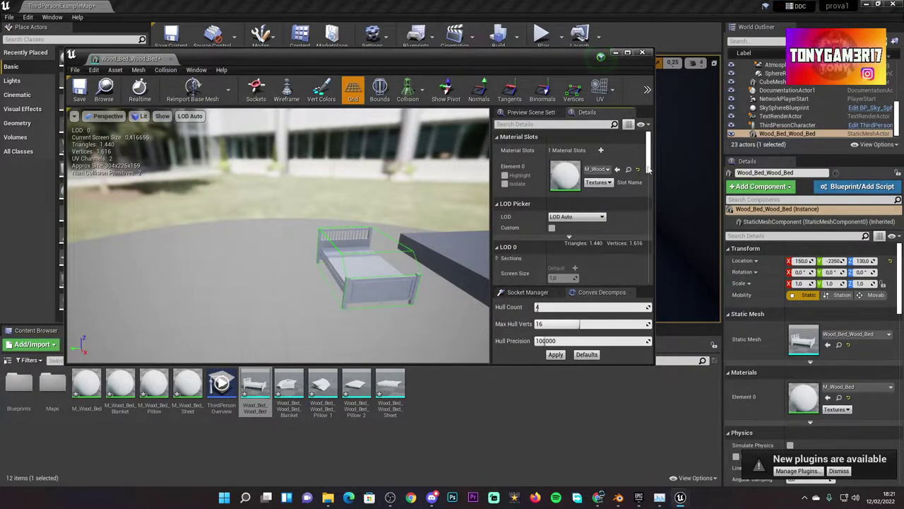
drag(648, 169, 655, 211)
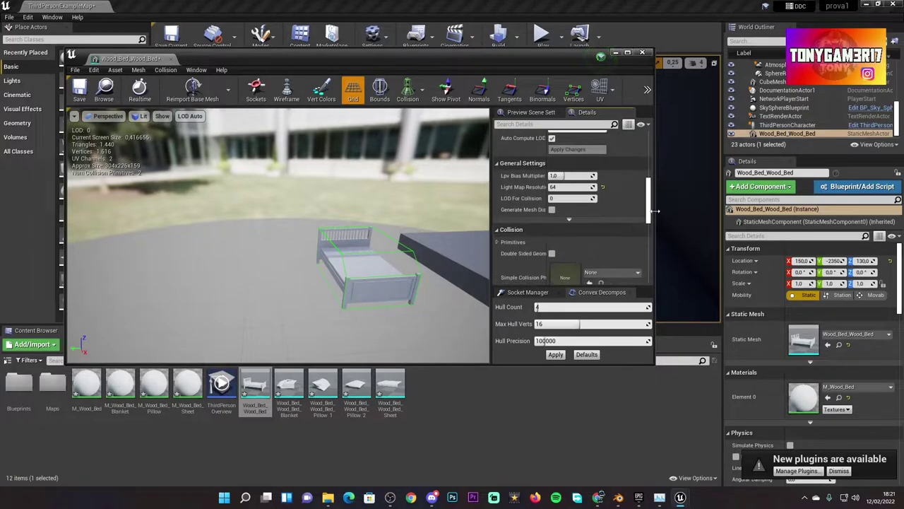
click(627, 53)
scroll(795, 218, down, 3)
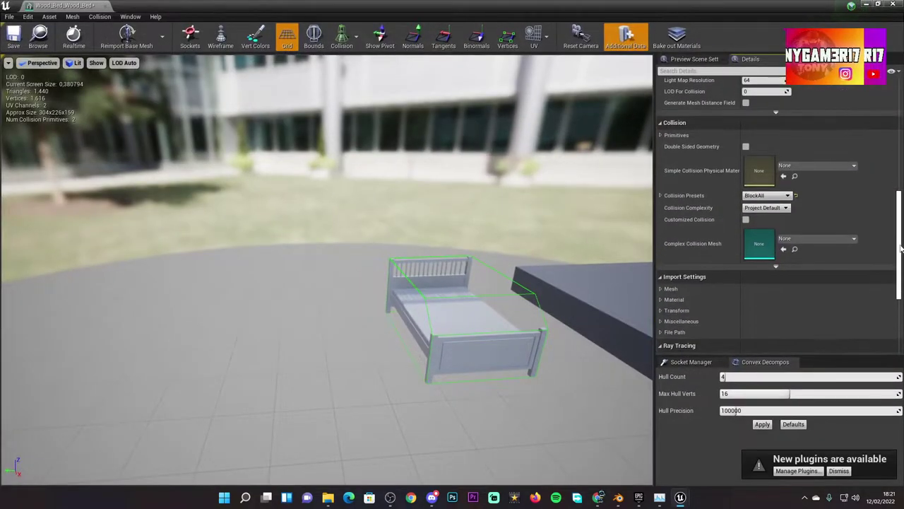
click(780, 235)
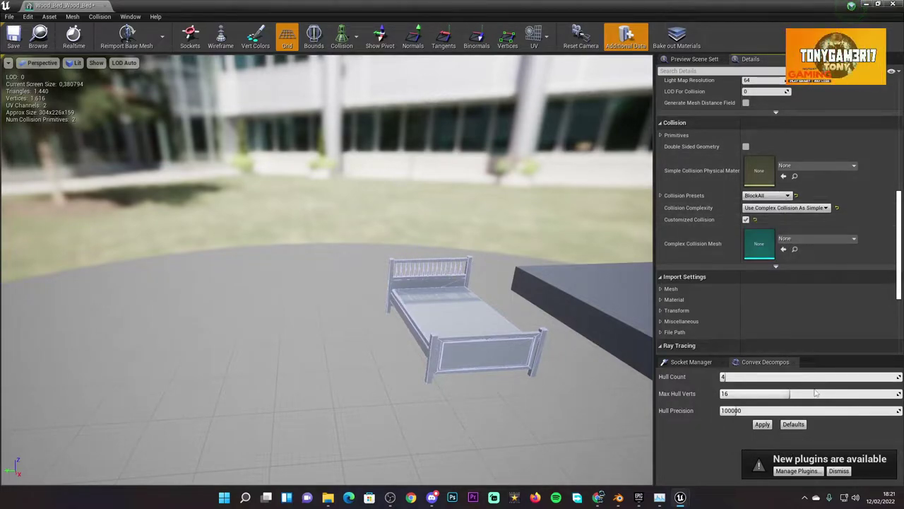
drag(898, 242, 898, 296)
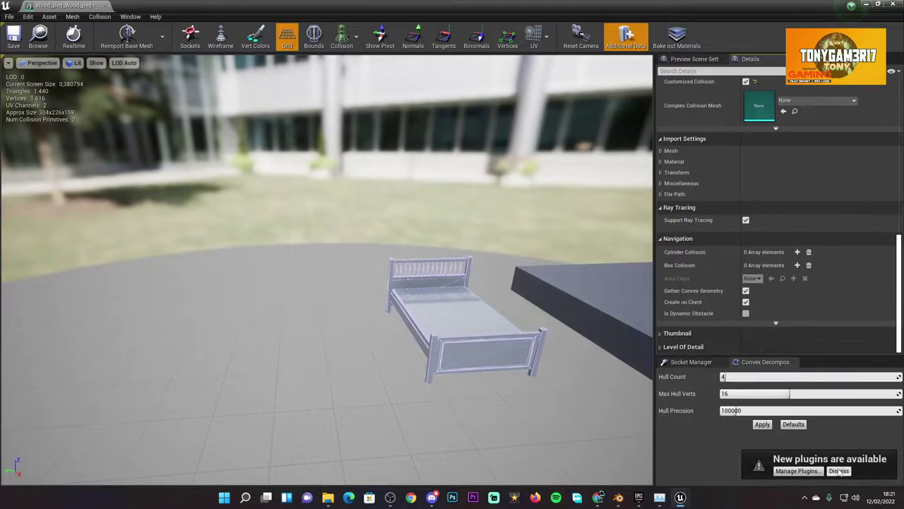
click(763, 426)
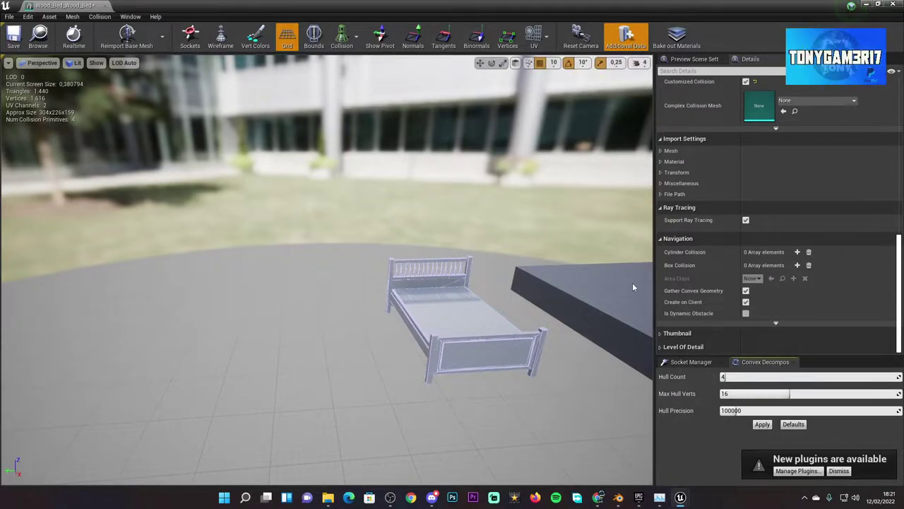
click(893, 5)
click(541, 35)
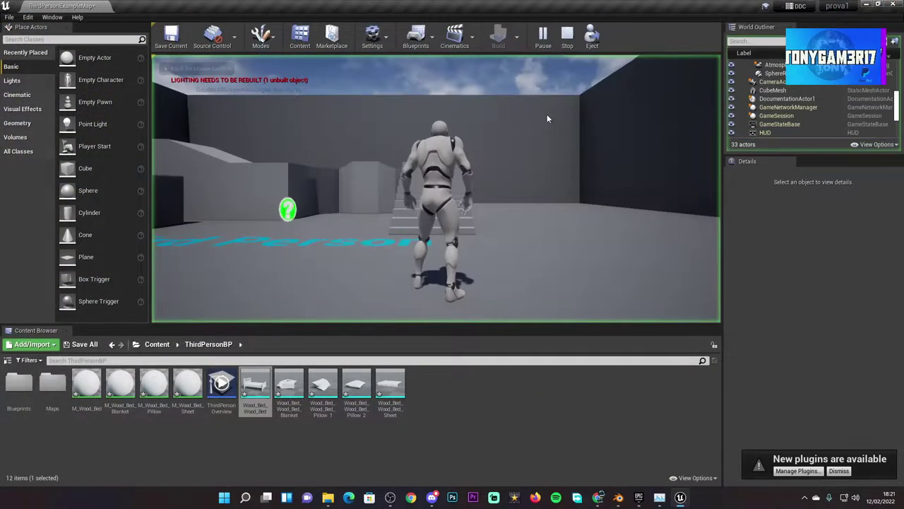
key(space)
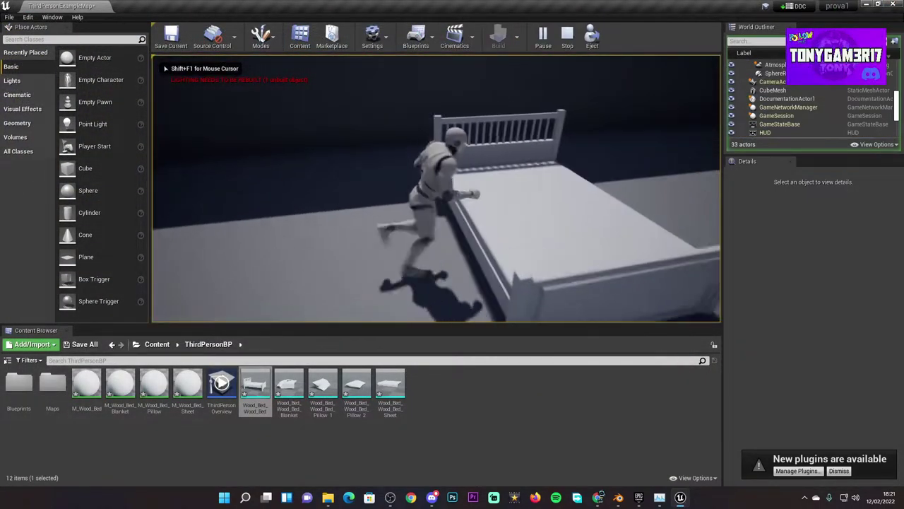
key(w)
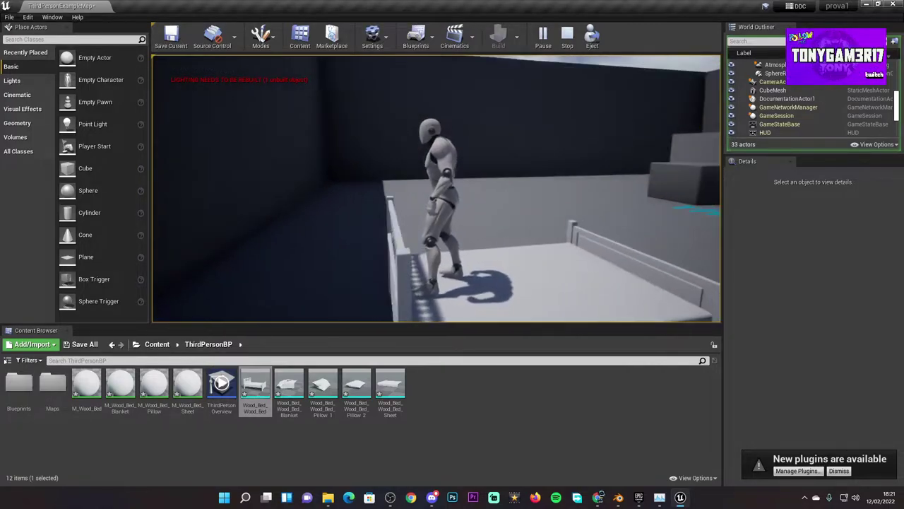
key(space)
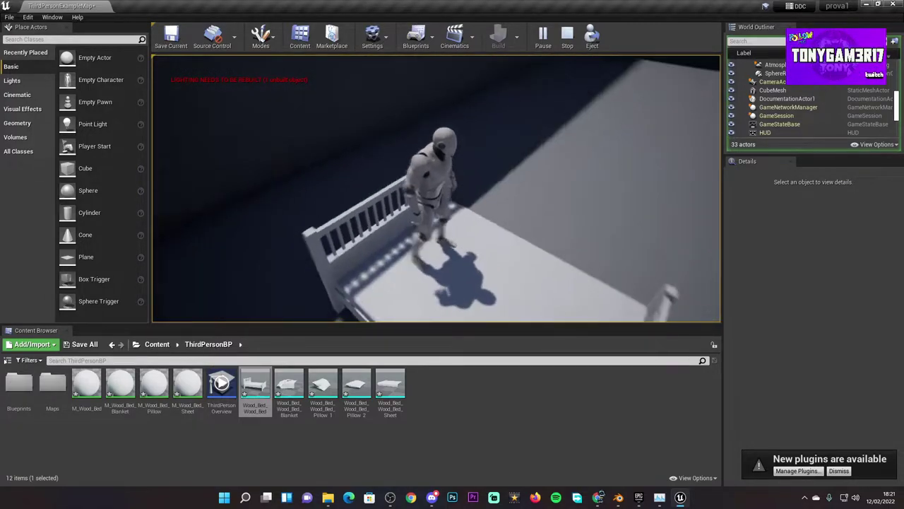
key(space)
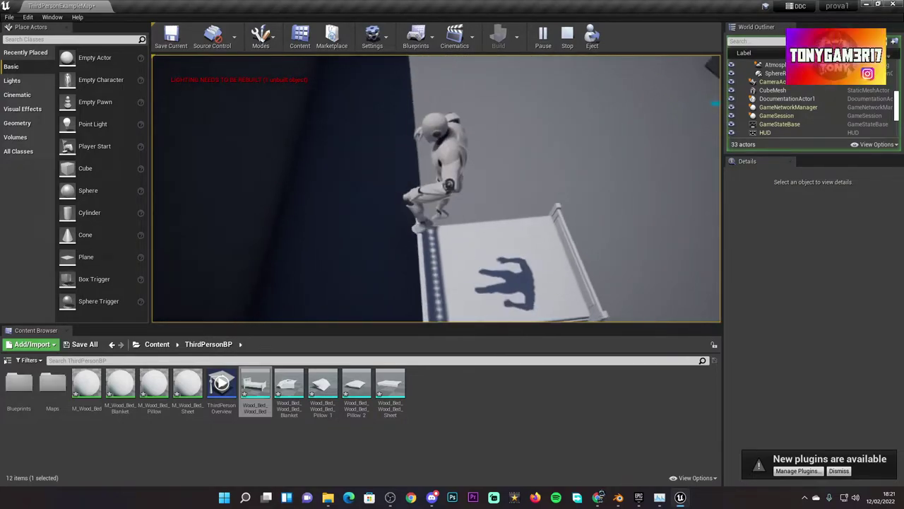
key(w)
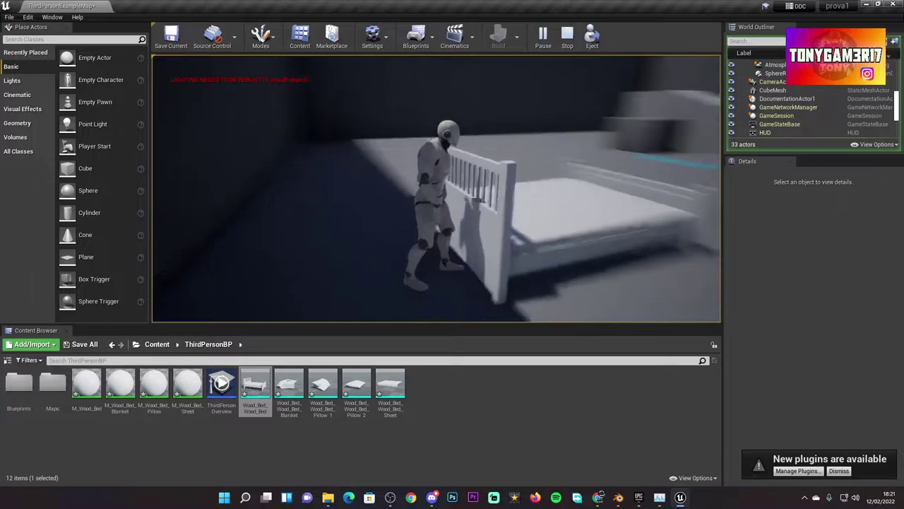
key(w)
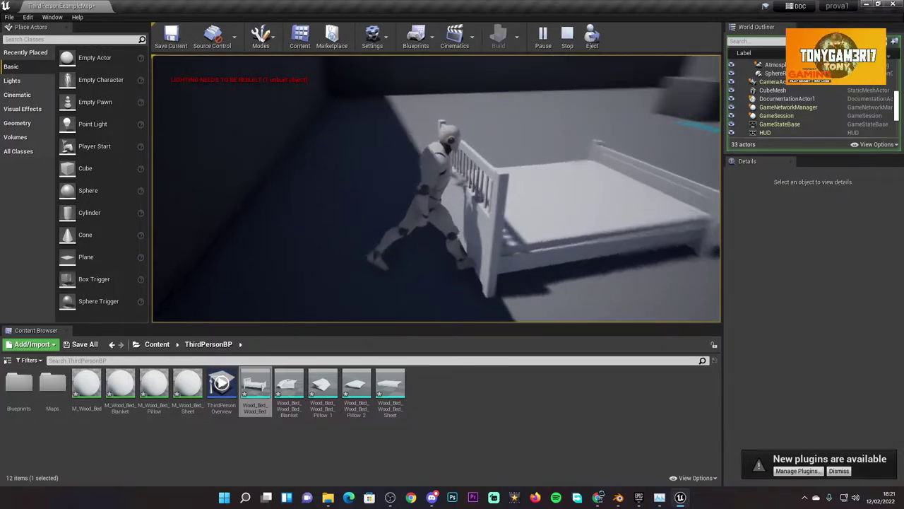
key(space)
key(s)
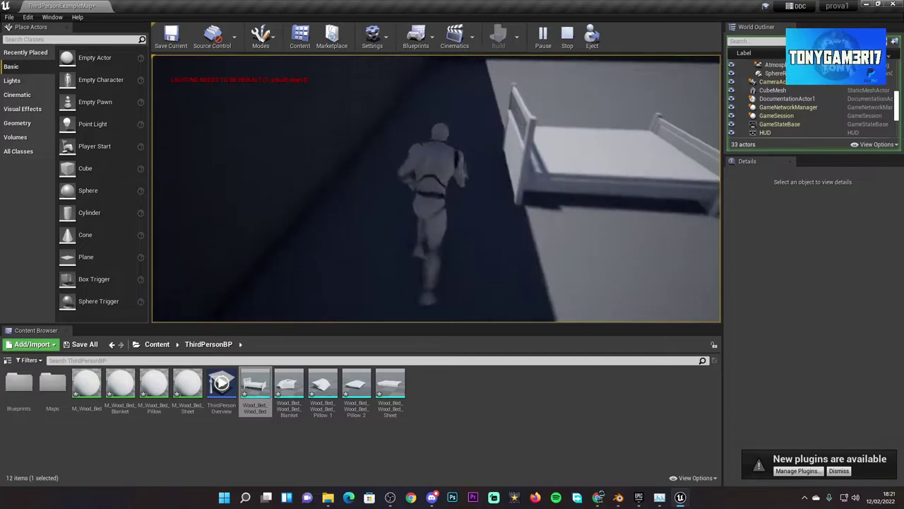
key(Escape)
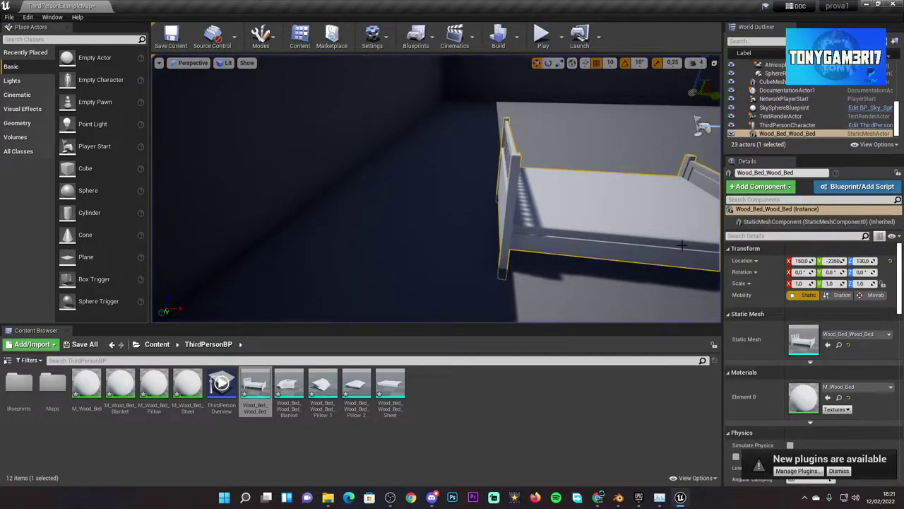
Assign M_Water_Lake to the bed's Element 0 material slot, using enlarged picker thumbnails.
mouse_move(899, 282)
mouse_down()
mouse_move(895, 357)
mouse_move(898, 290)
mouse_up()
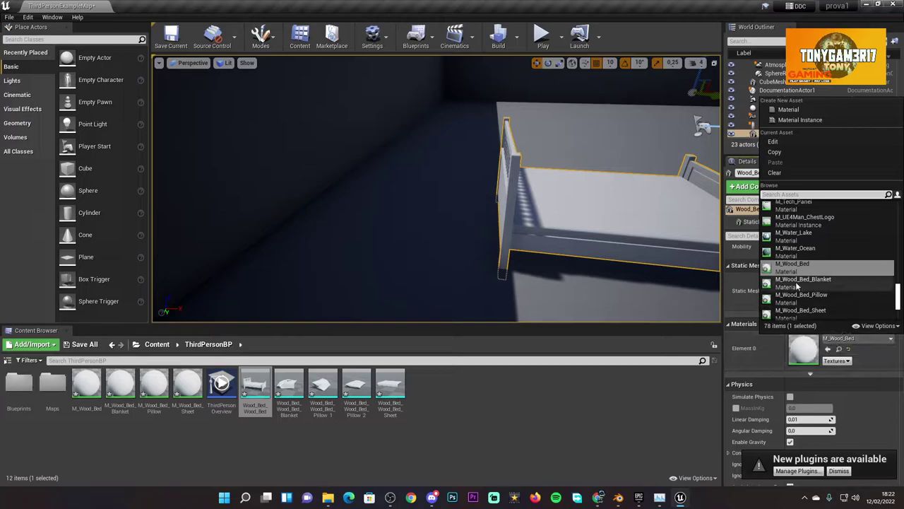
click(877, 326)
drag(850, 296, 869, 297)
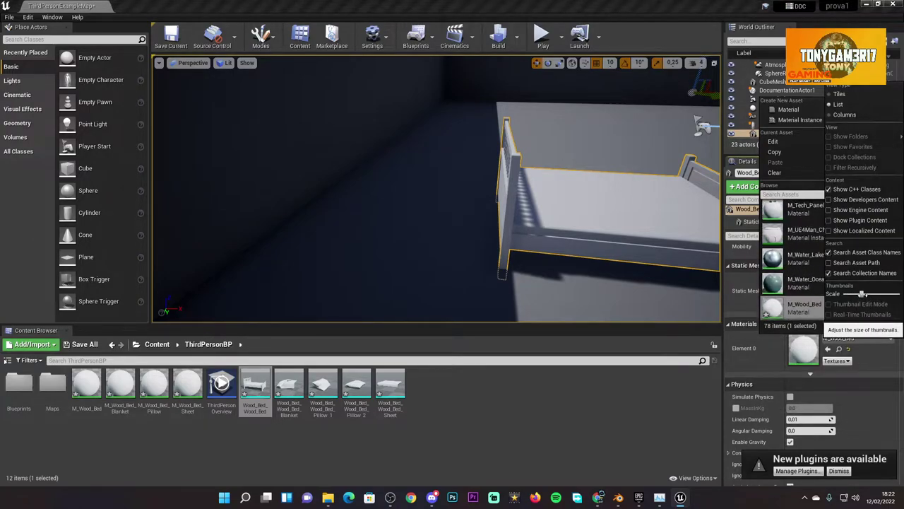
click(795, 279)
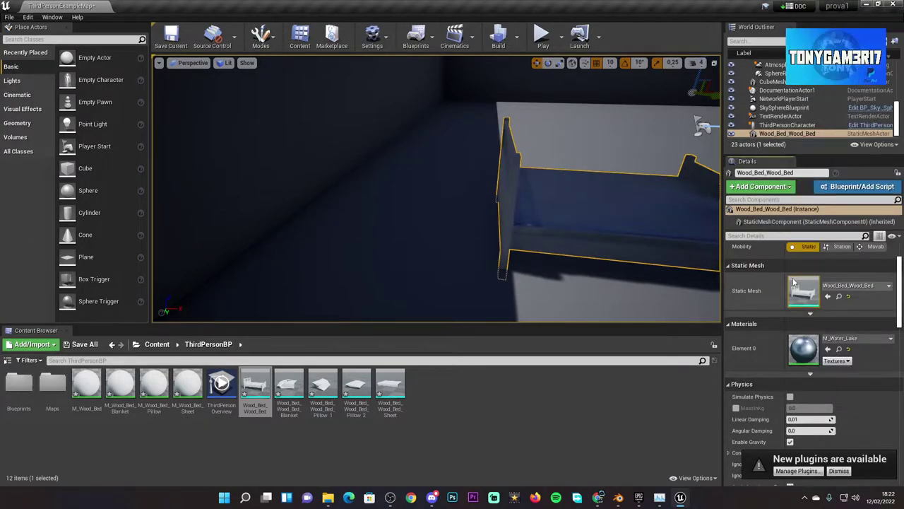
Play the level and jump and walk the character across the blue bed.
click(541, 36)
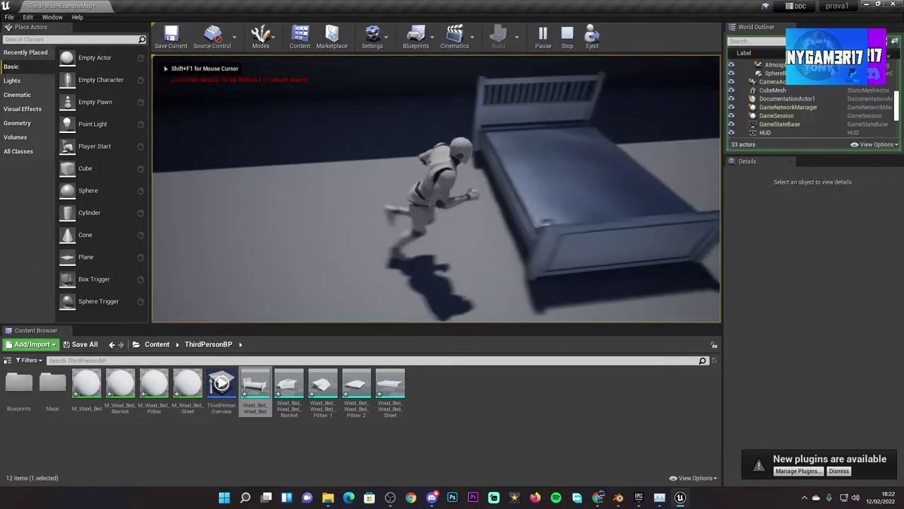
key(space)
key(w)
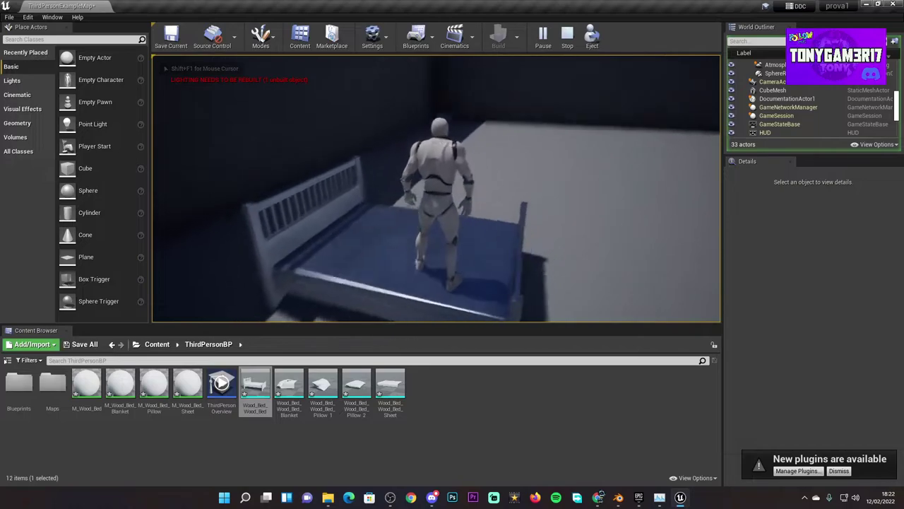
key(a)
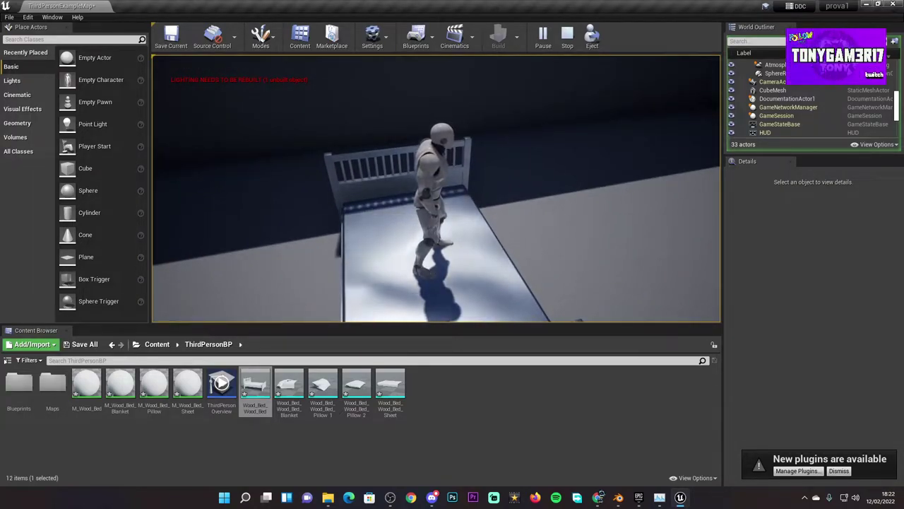
Stop the play session and frame the bed from an angled side view.
key(Escape)
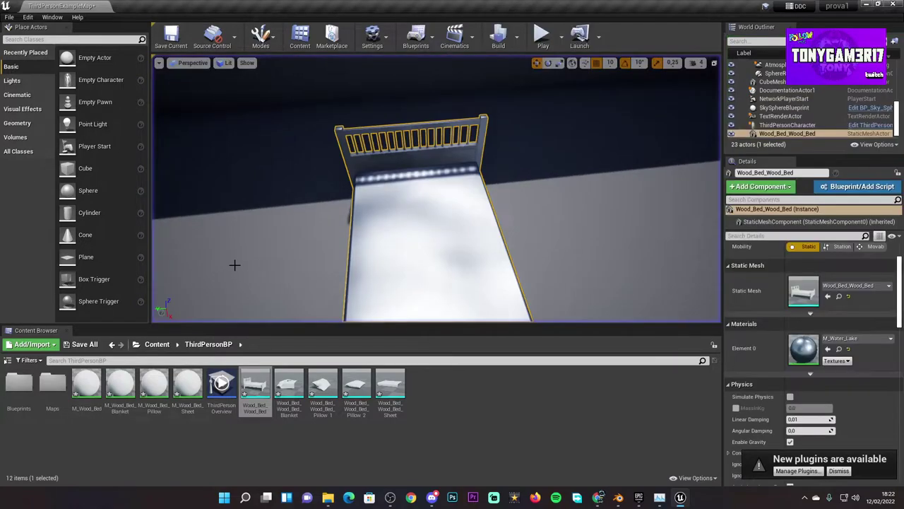
mouse_move(484, 257)
right_down()
mouse_move(495, 269)
mouse_move(453, 240)
mouse_move(466, 233)
right_up()
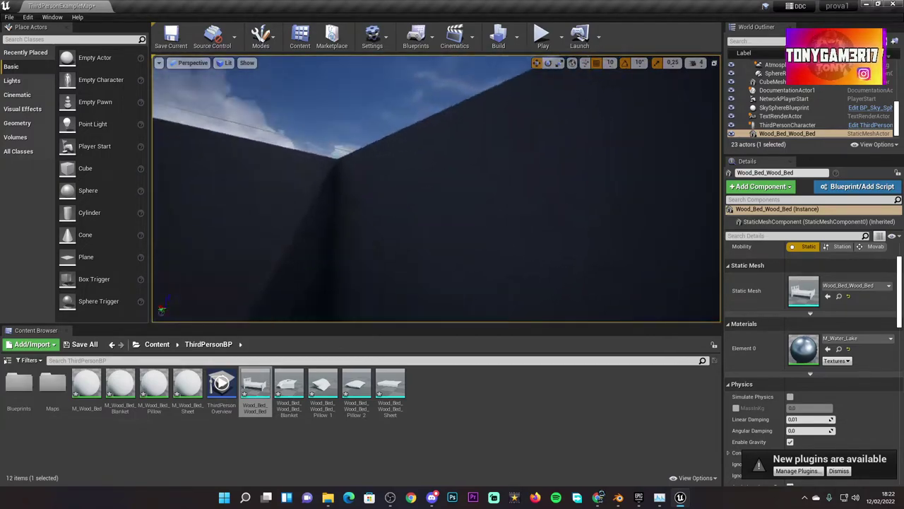
key(f)
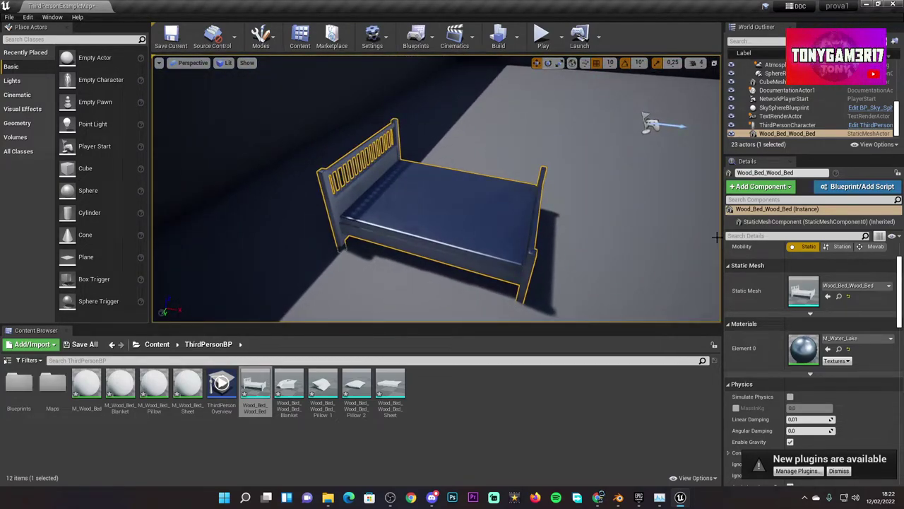
Untick Enable Gravity in the bed's Physics settings and start a new play test.
drag(900, 282, 901, 312)
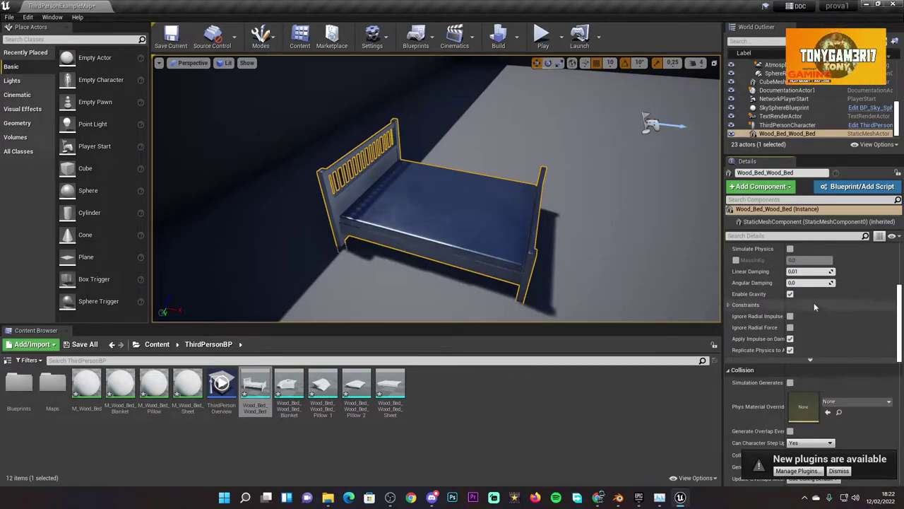
click(729, 305)
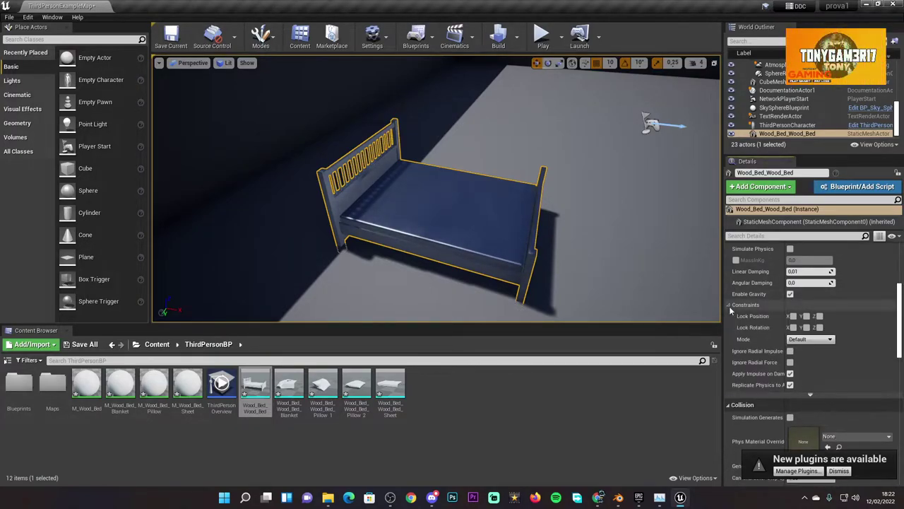
click(729, 307)
click(790, 294)
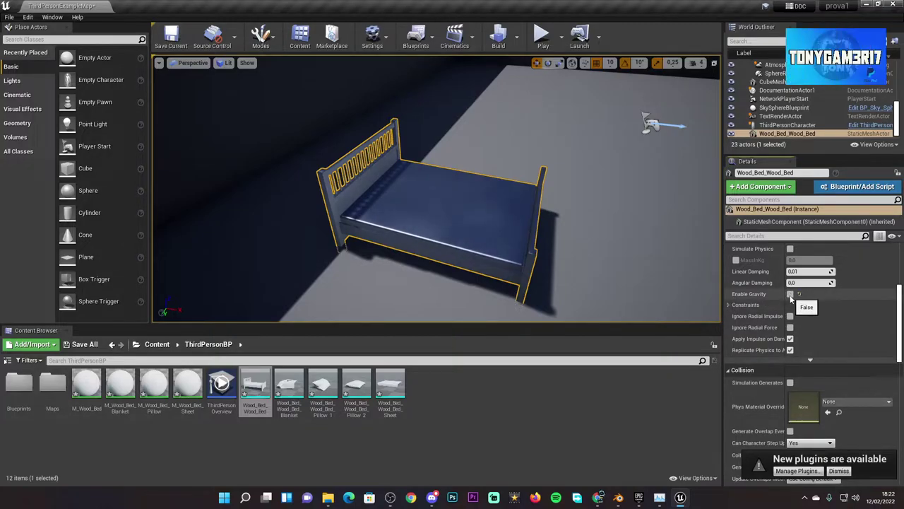
click(542, 40)
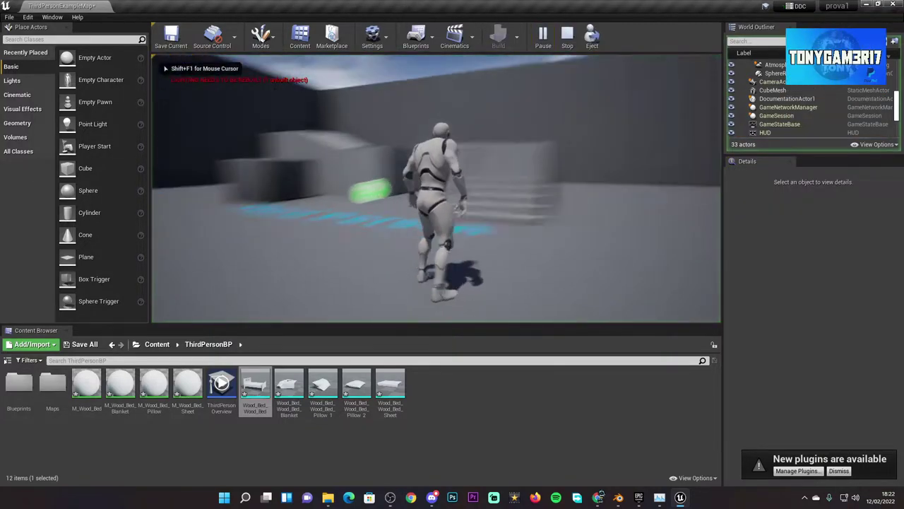
Walk toward the bed, stop playing, and scroll the Details panel back up toward Physics.
key(w)
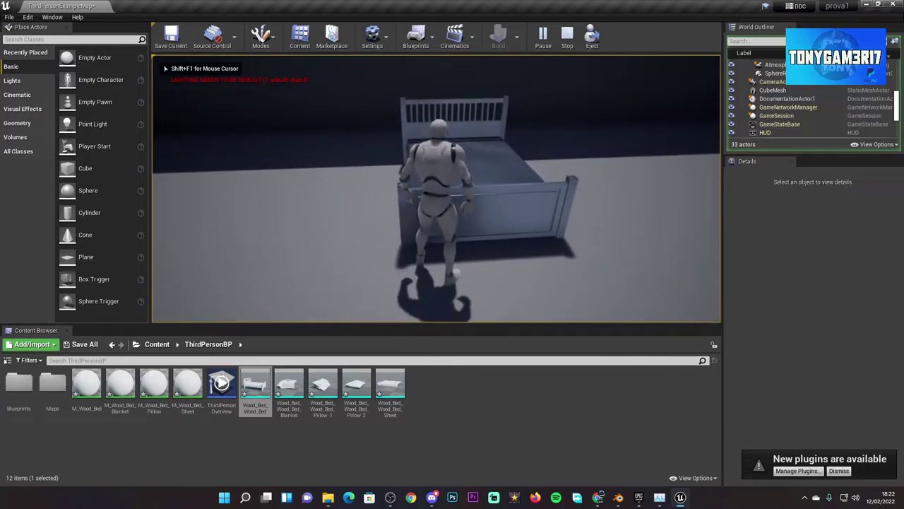
key(Escape)
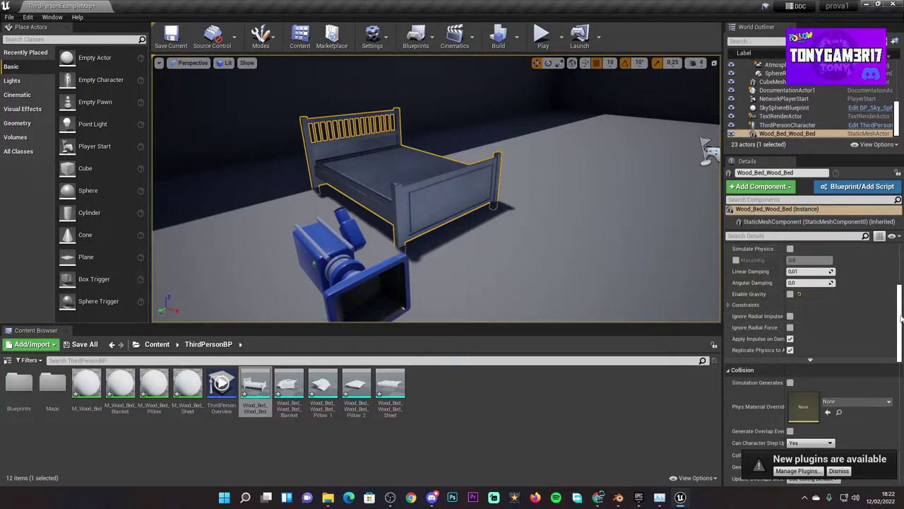
scroll(901, 319, up, 3)
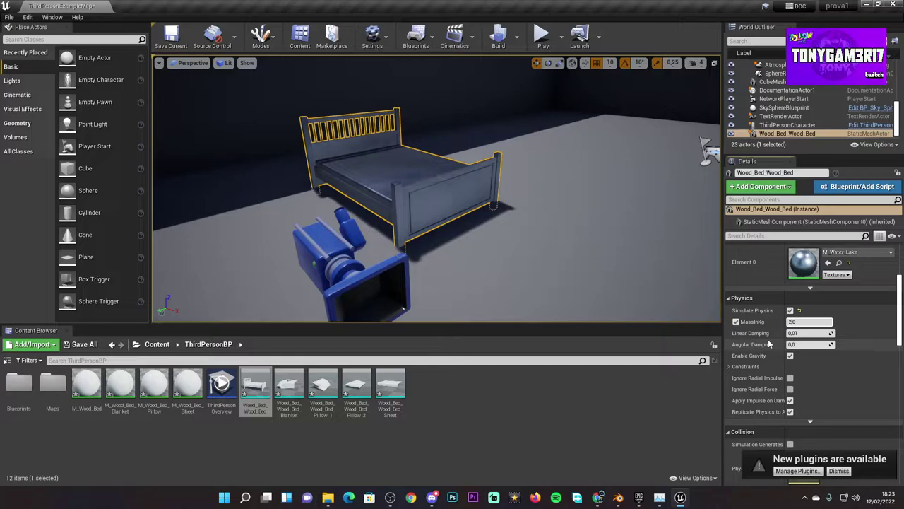
Commit the bed's MassInKg value of 2 kg and start a play session.
click(670, 400)
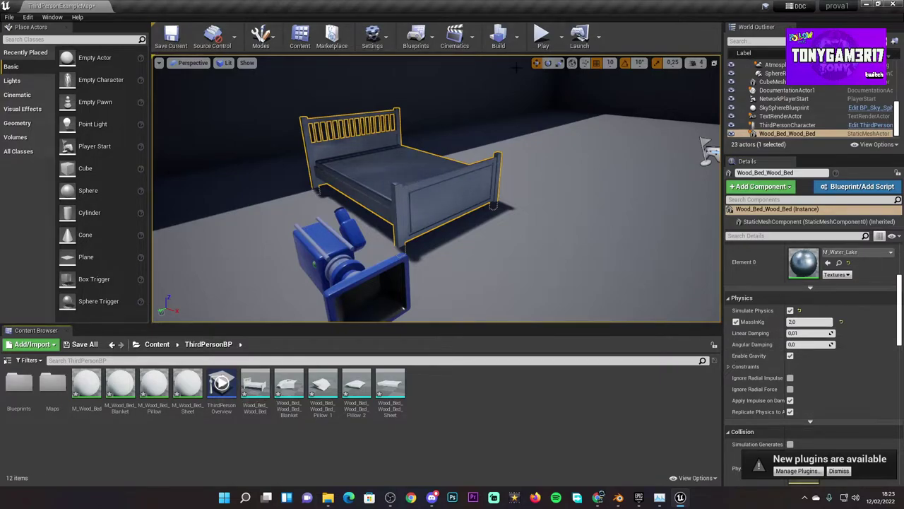
click(542, 33)
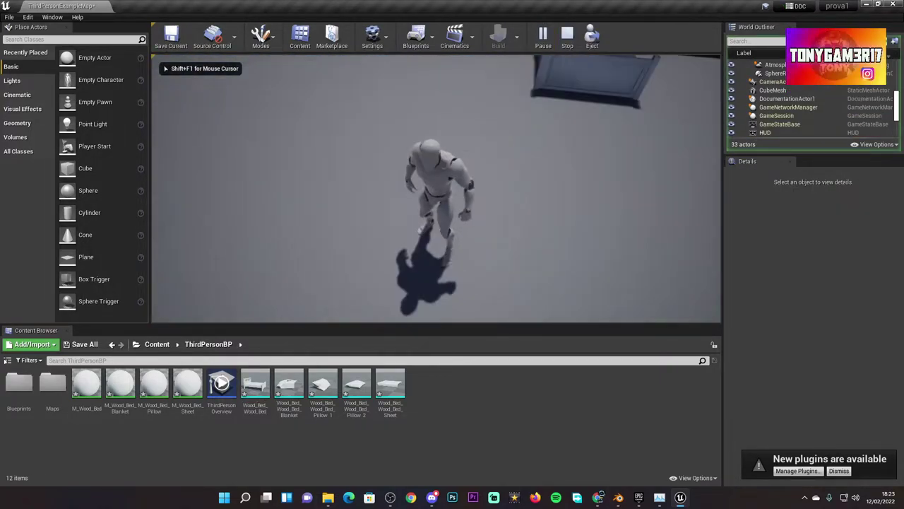
Run the character around and past the bed to check collision, then end play.
key(w)
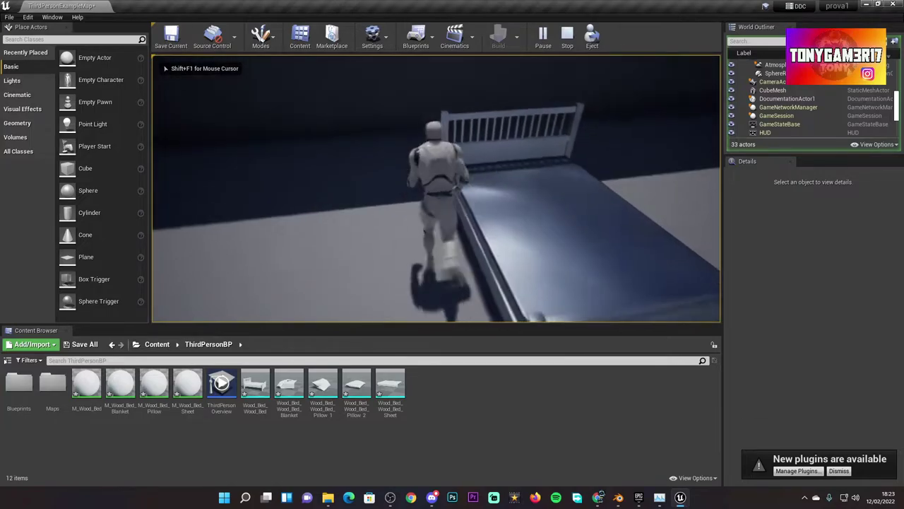
key(a)
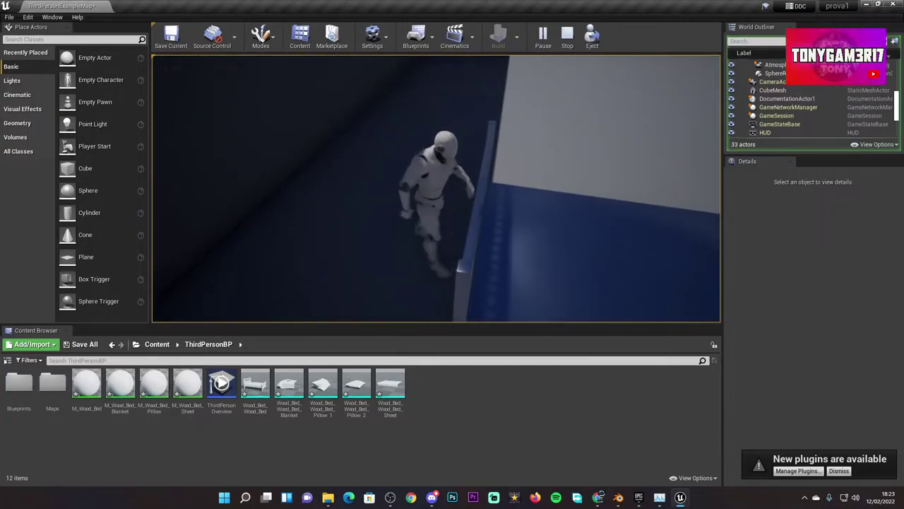
key(w)
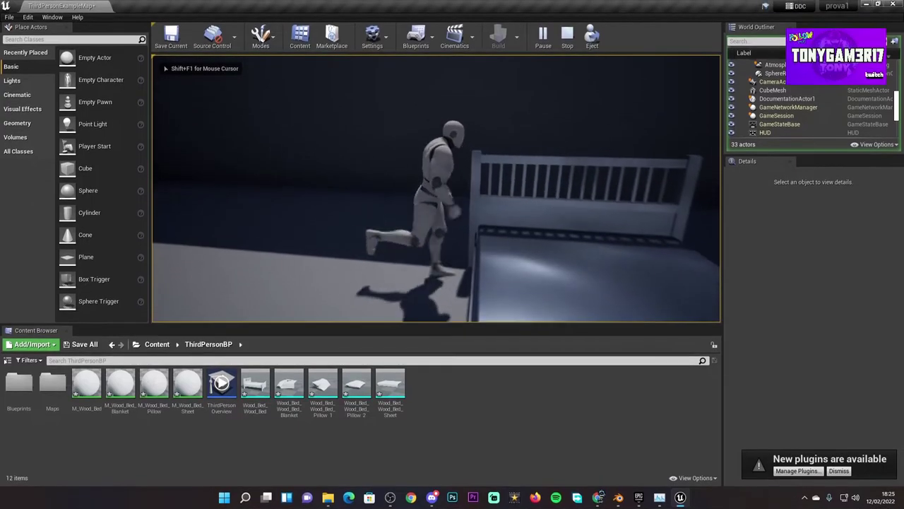
key(w)
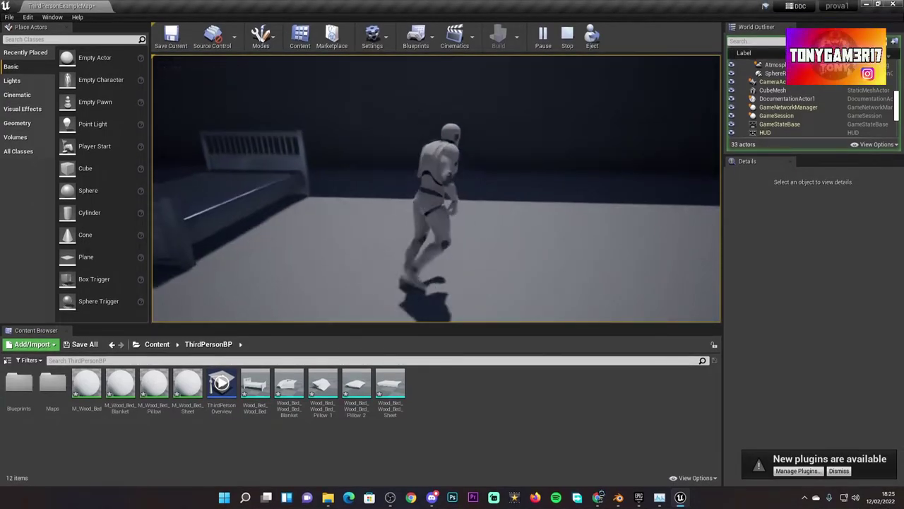
key(w)
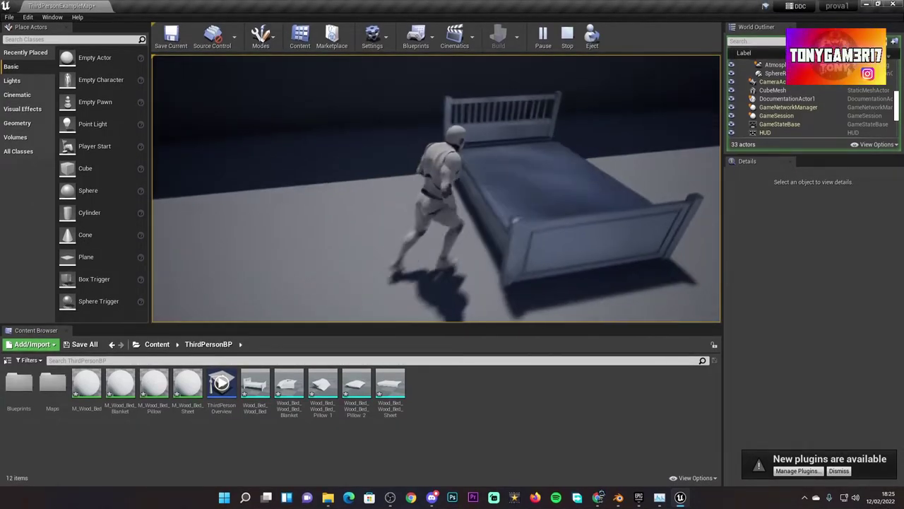
key(w)
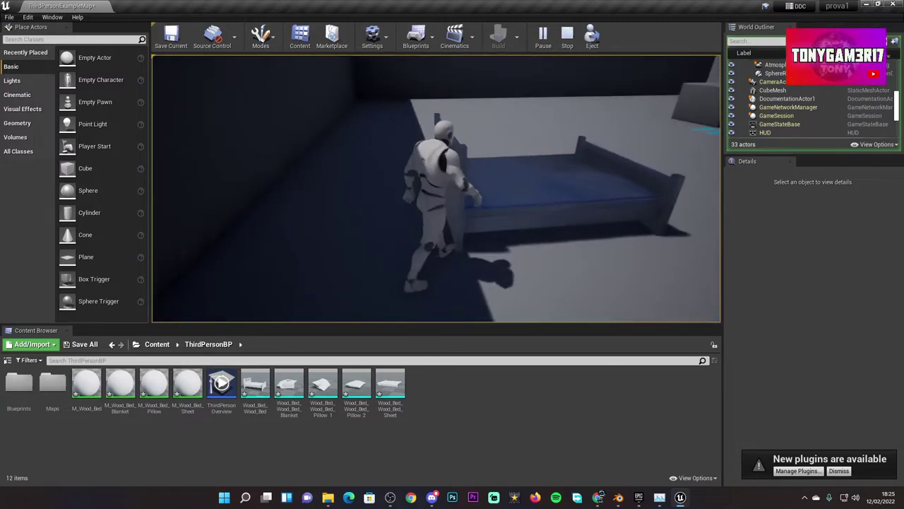
key(w)
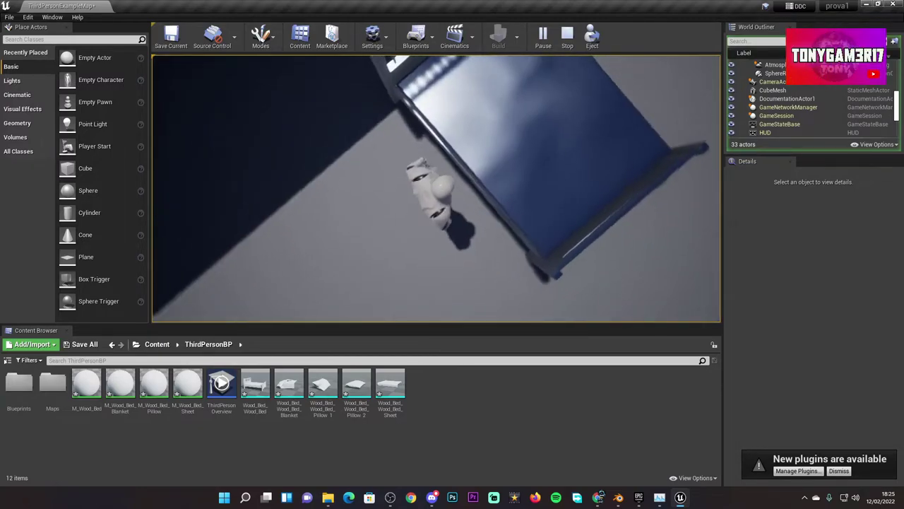
key(w)
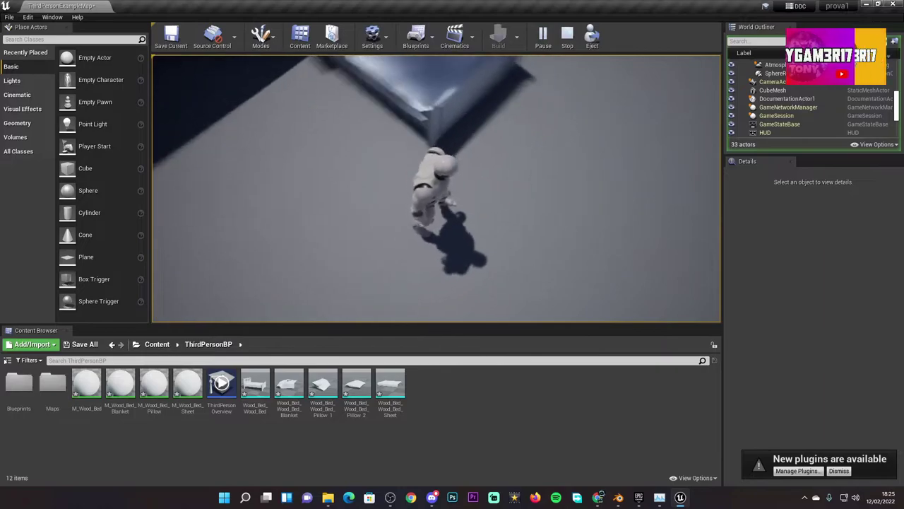
key(Escape)
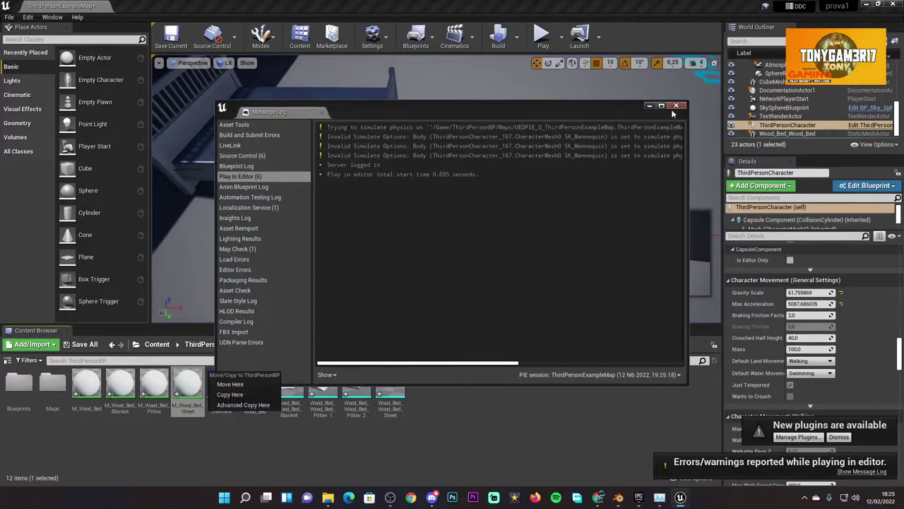
Close the Message Log and apply the M_Wood_Bed_Sheet material to the floor.
click(675, 107)
drag(188, 386, 488, 115)
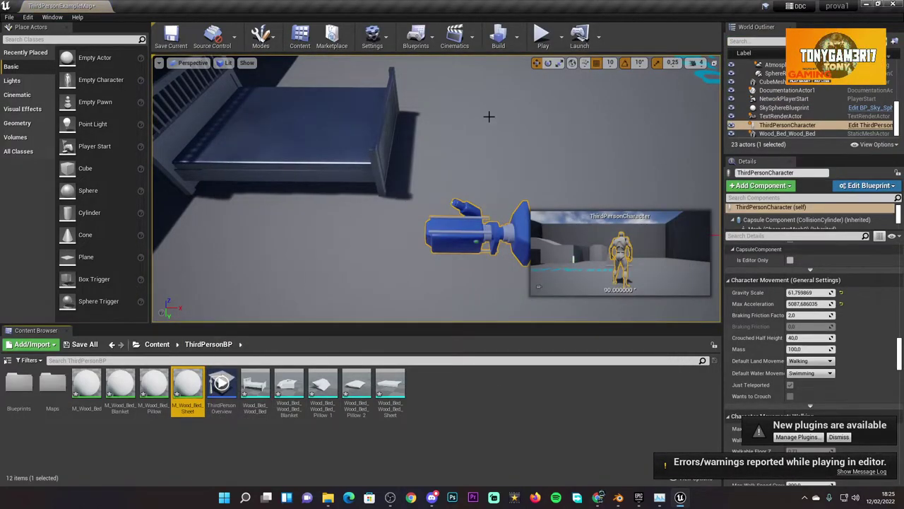
scroll(474, 171, down, 5)
scroll(473, 171, down, 3)
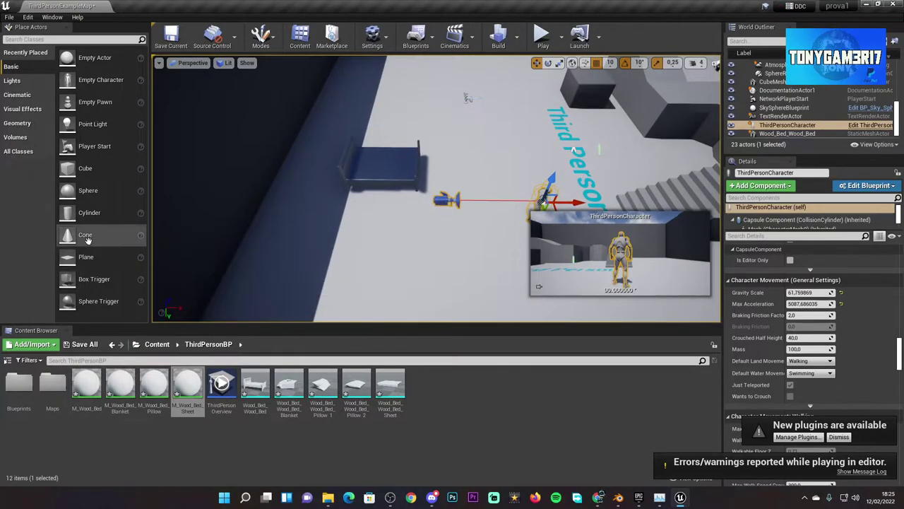
Place a Cube beside the bed and briefly play-test running toward it.
drag(197, 151, 485, 161)
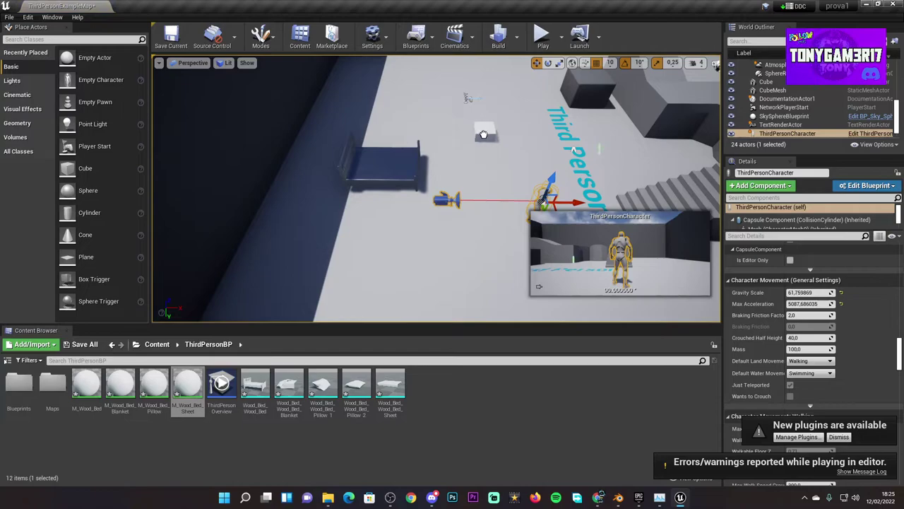
drag(453, 125, 465, 136)
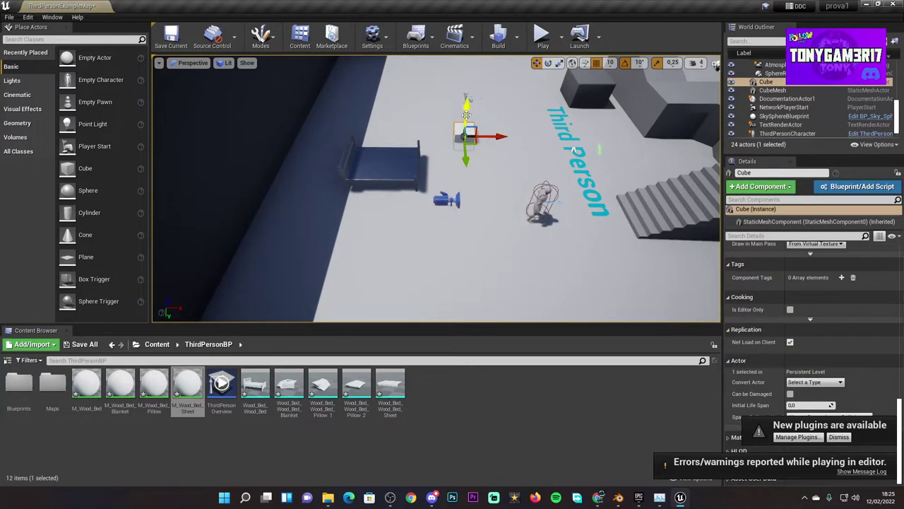
click(546, 45)
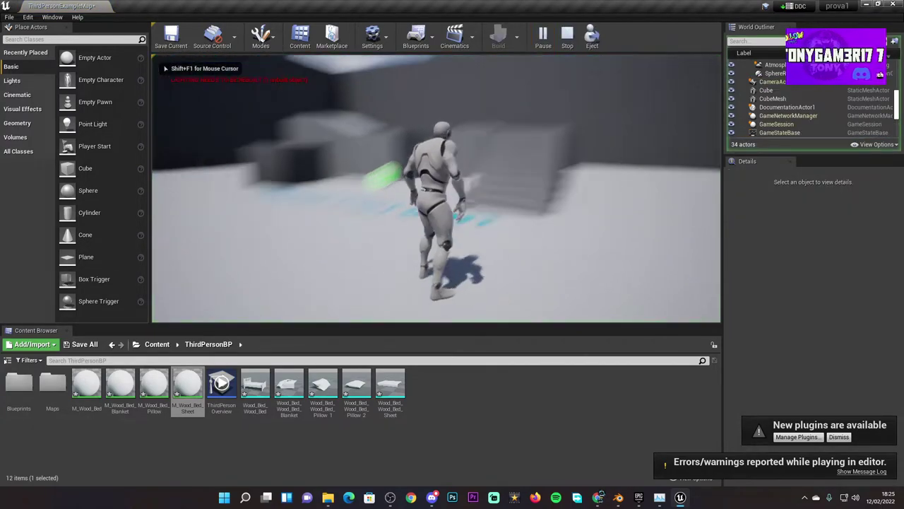
key(a)
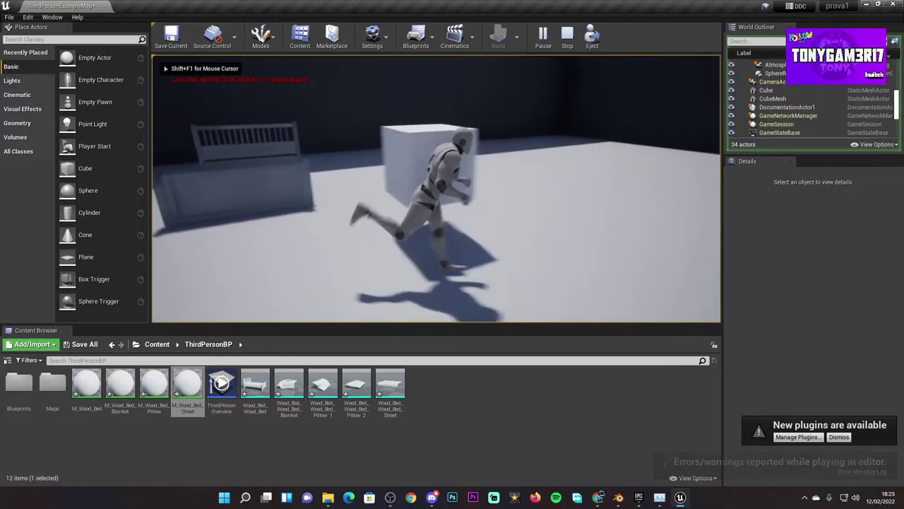
key(Escape)
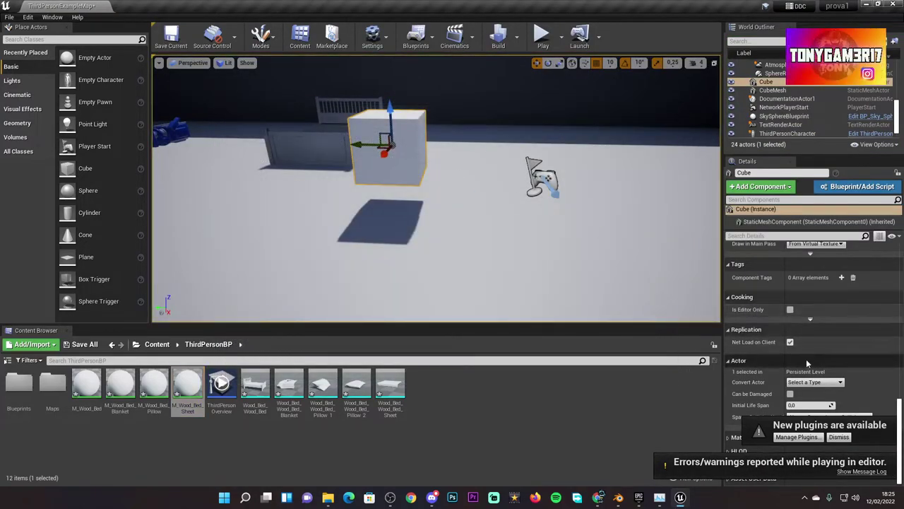
Enable Simulate Physics on the Cube and start a new play session.
scroll(806, 359, up, 5)
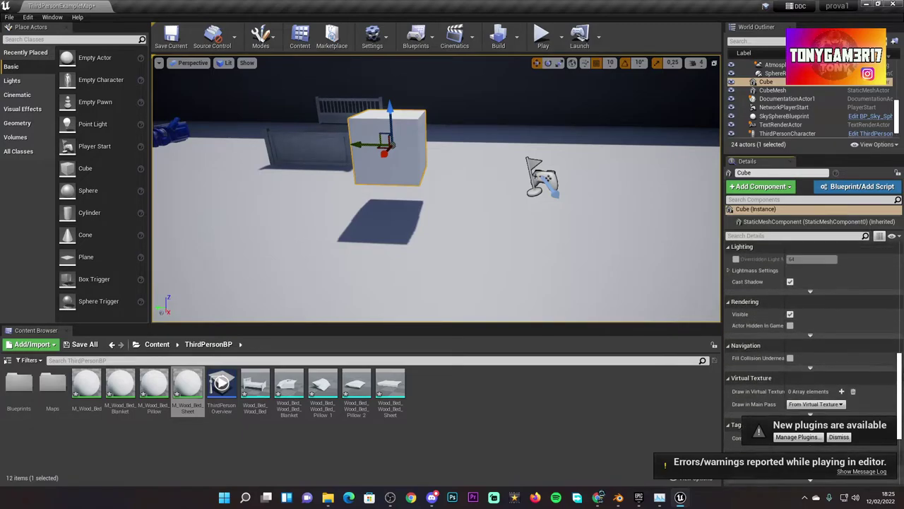
scroll(812, 318, up, 2)
scroll(813, 318, up, 2)
scroll(812, 318, up, 2)
scroll(812, 318, up, 2)
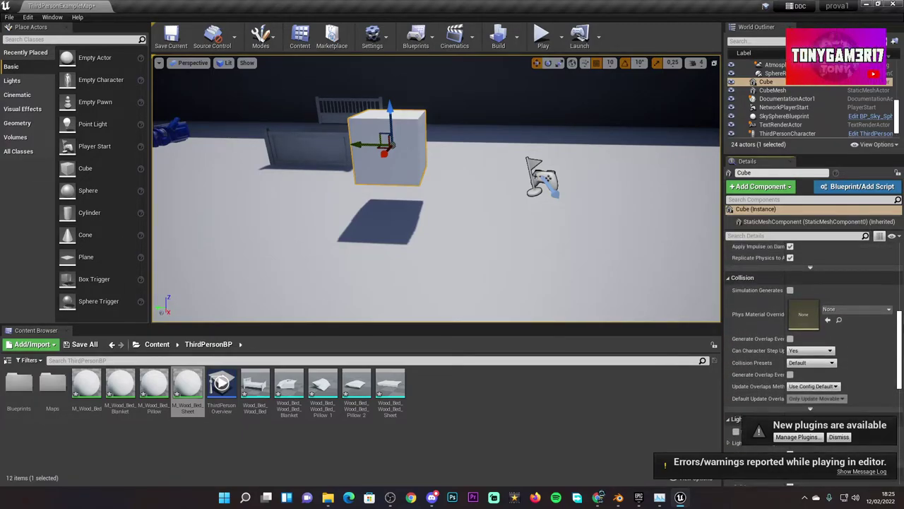
scroll(813, 317, up, 2)
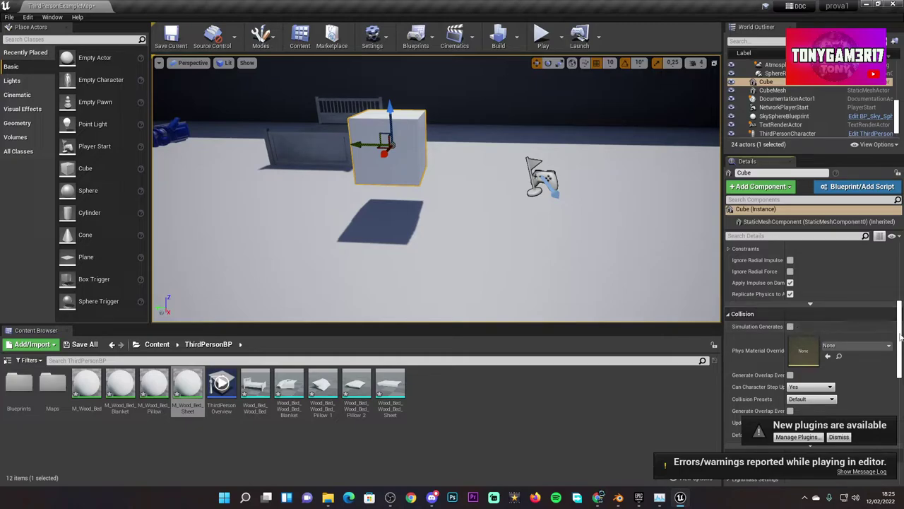
scroll(813, 346, up, 2)
scroll(798, 354, up, 2)
scroll(792, 359, up, 1)
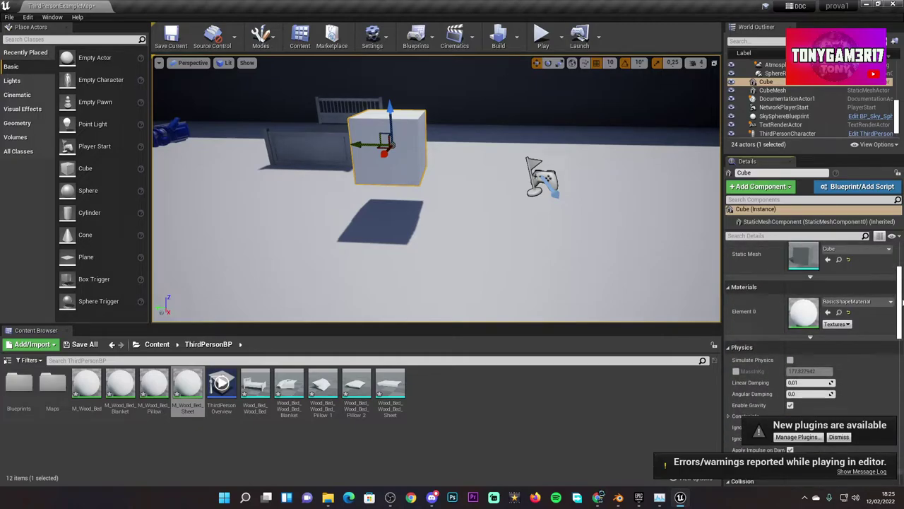
click(790, 360)
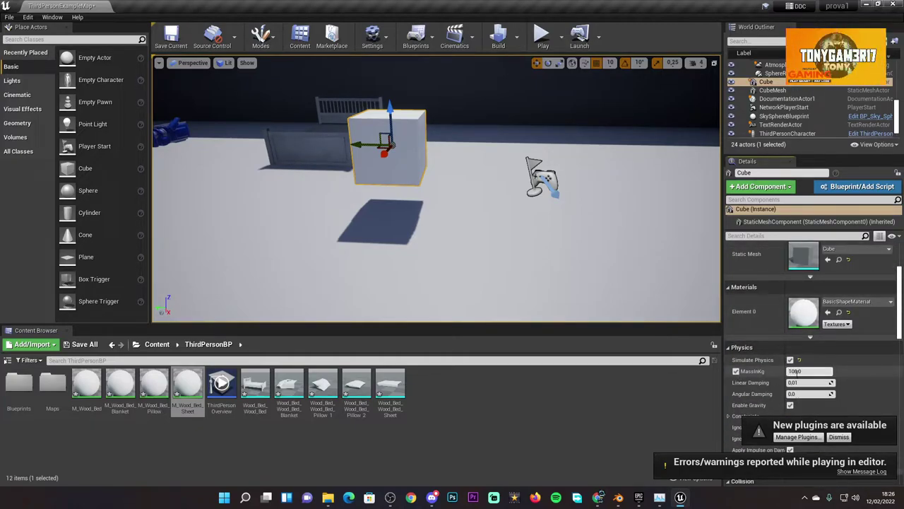
click(543, 39)
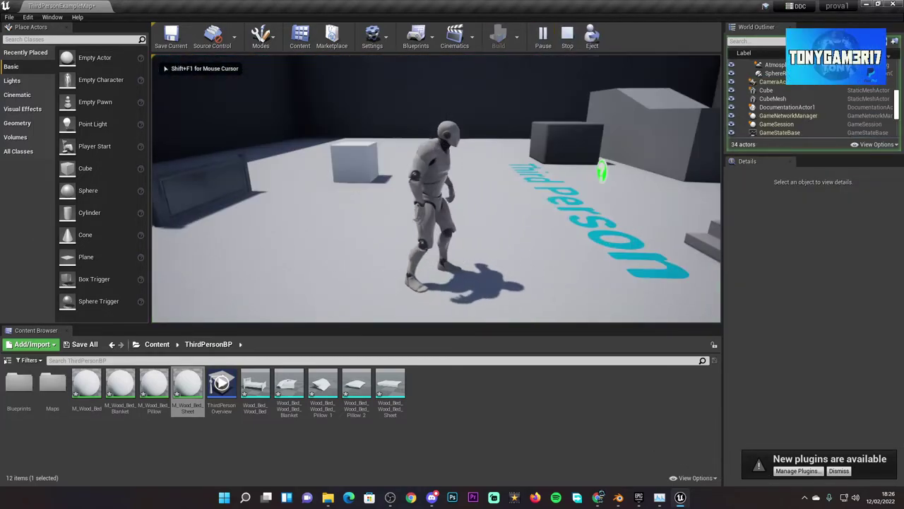
Run the character into the 100 kg cube to push it across the floor, then stop play.
key(w)
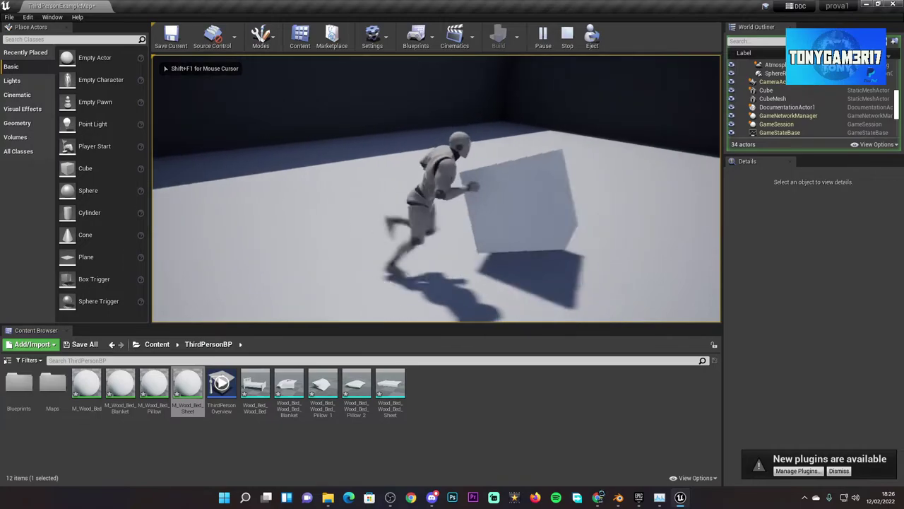
key(w)
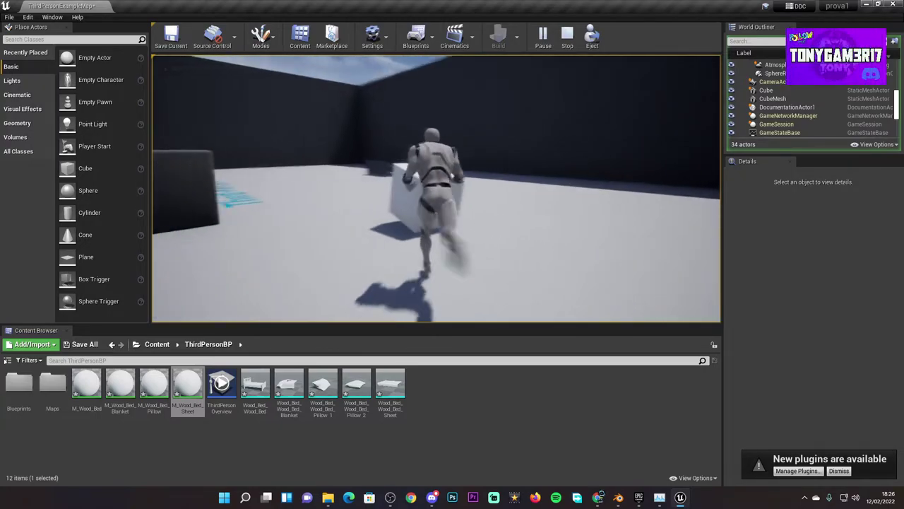
key(w)
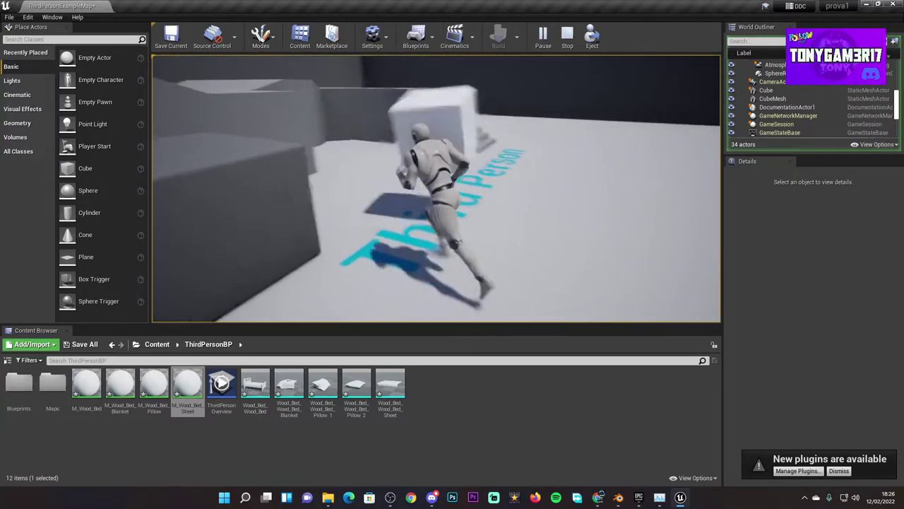
key(w)
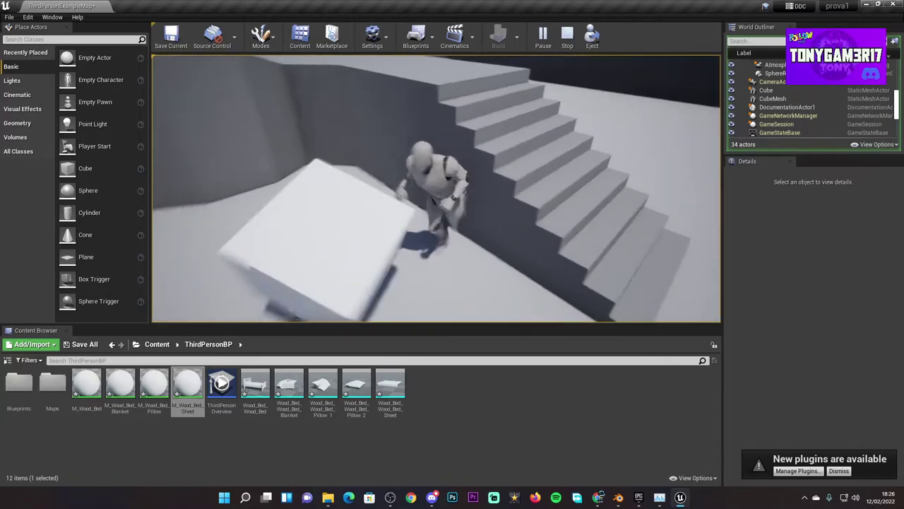
key(w)
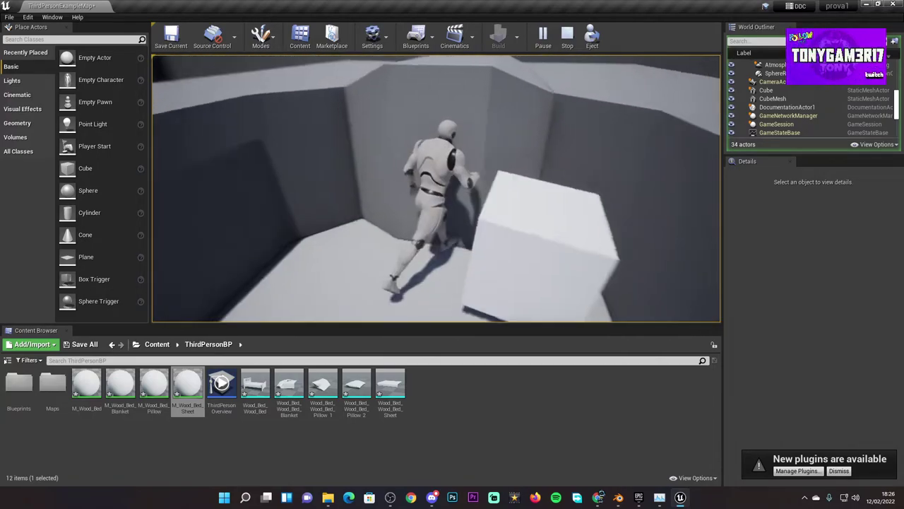
key(w)
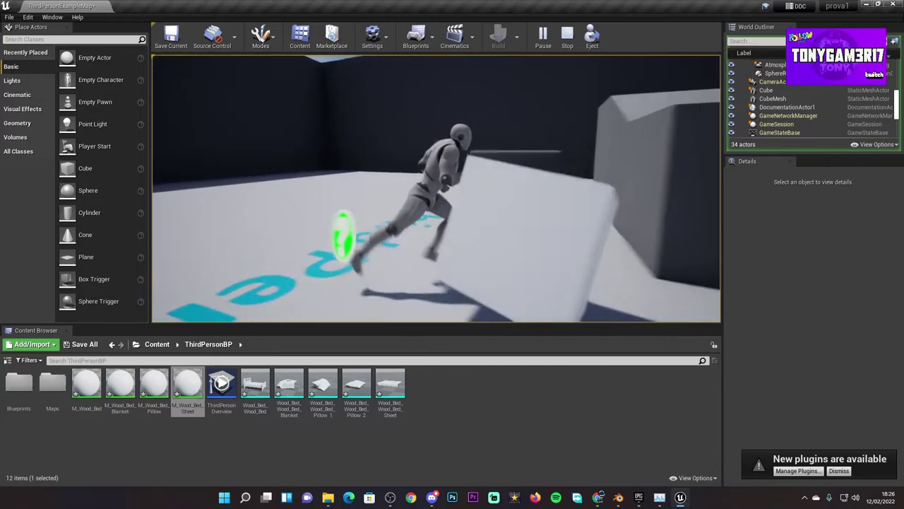
key(w)
key(Escape)
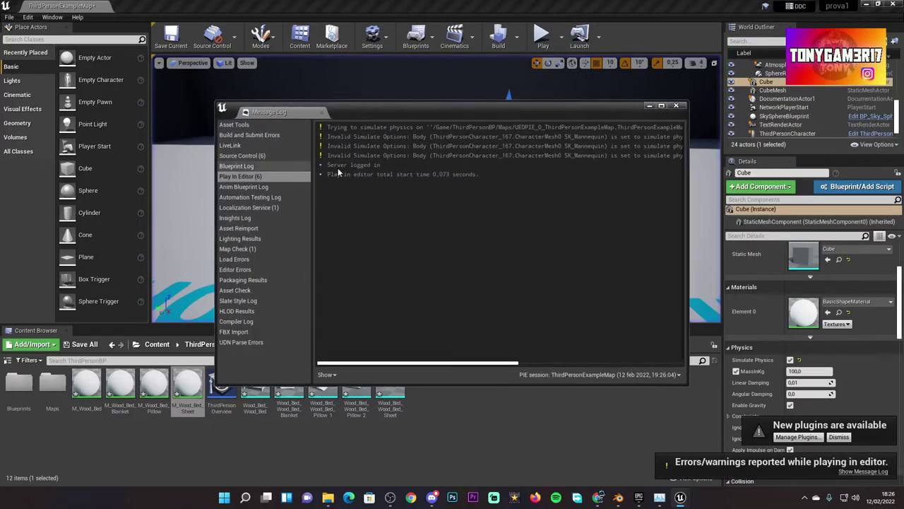
Bring the editor in front of the log and fly around the level viewing cube and character.
click(575, 140)
click(574, 140)
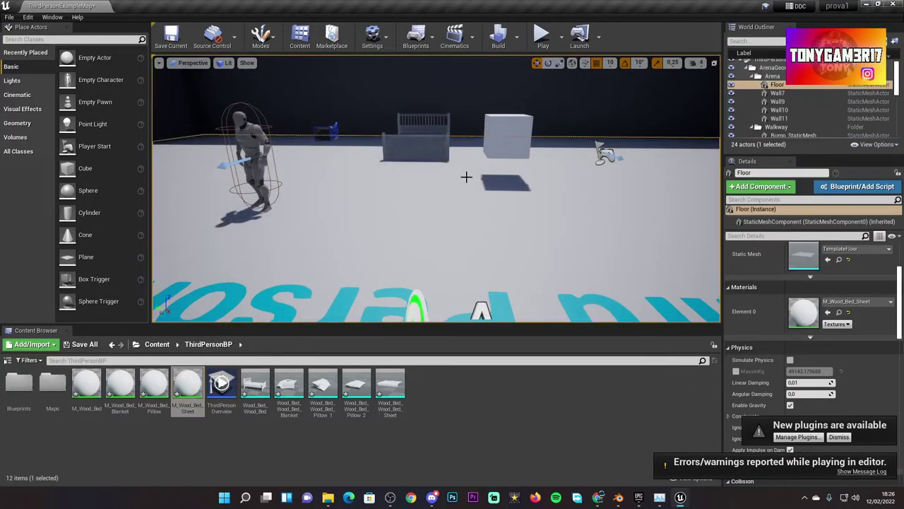
right_drag(514, 64, 515, 63)
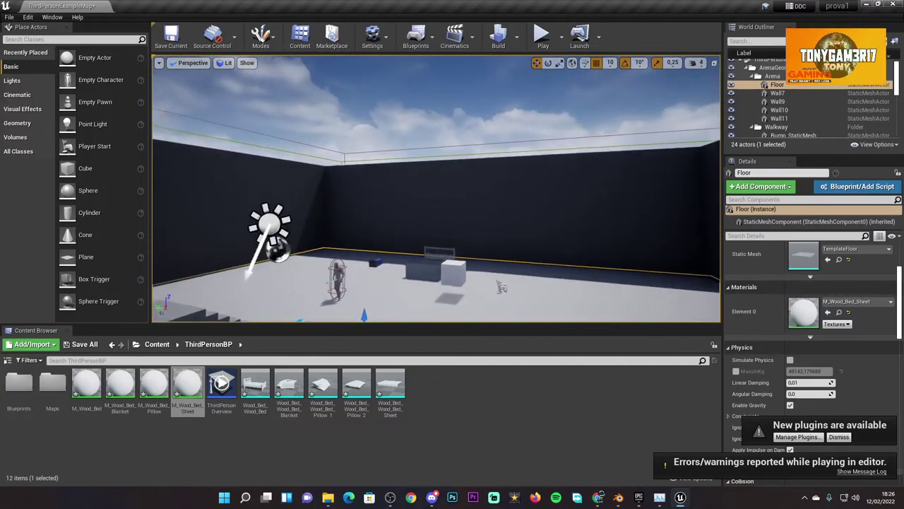
right_drag(327, 197, 327, 196)
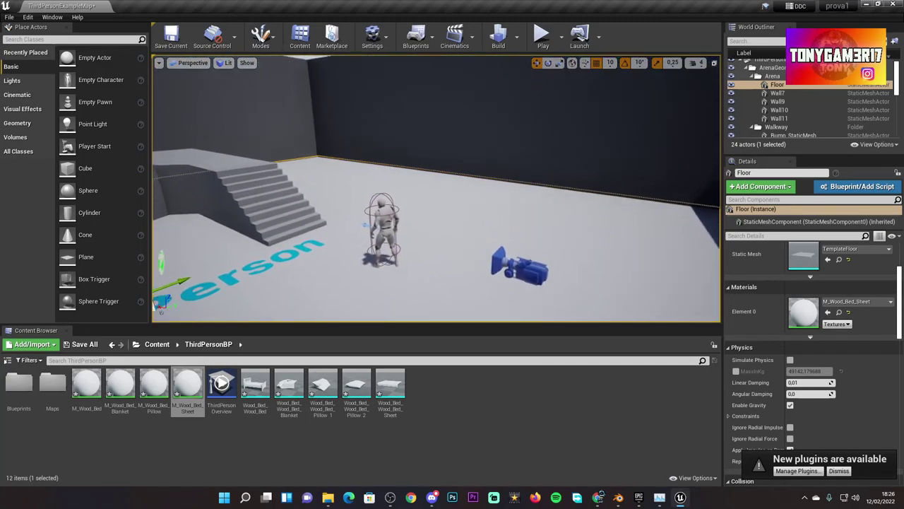
right_drag(450, 145, 450, 145)
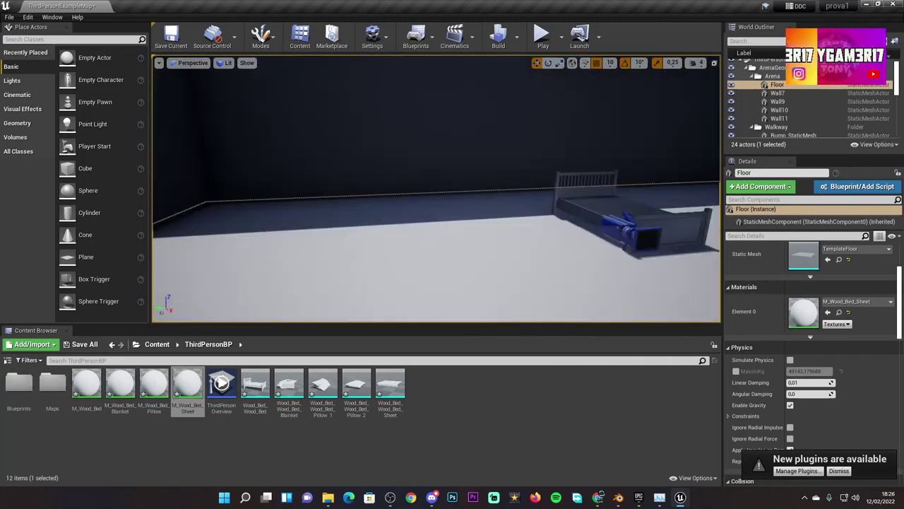